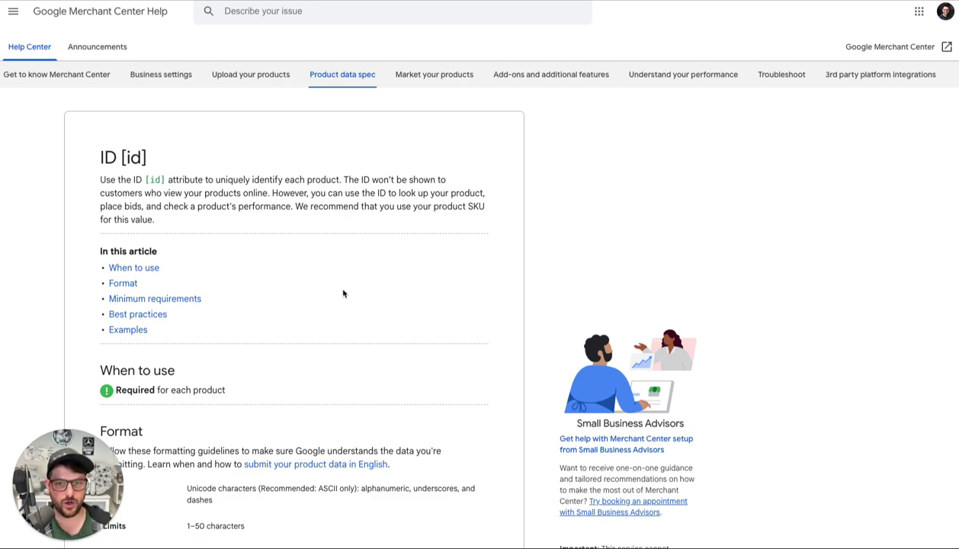
Read the ID attribute article's format guidelines and minimum requirements, highlighting the allowed character types in the Type row
{"action": "scroll", "coordinate": [343, 294], "scroll_direction": "down", "scroll_amount": 1}
{"action": "scroll", "coordinate": [342, 294], "scroll_direction": "down", "scroll_amount": 3}
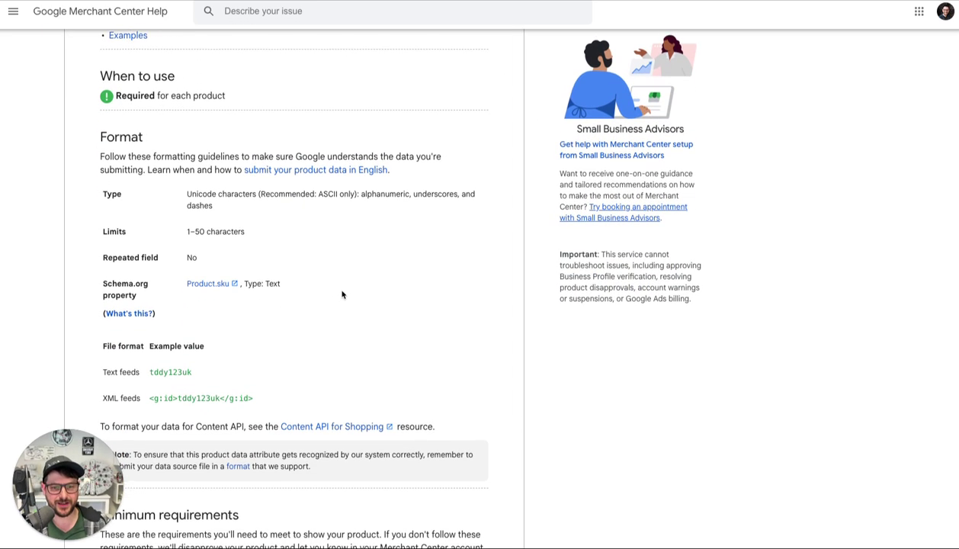
{"action": "scroll", "coordinate": [342, 294], "scroll_direction": "down", "scroll_amount": 4}
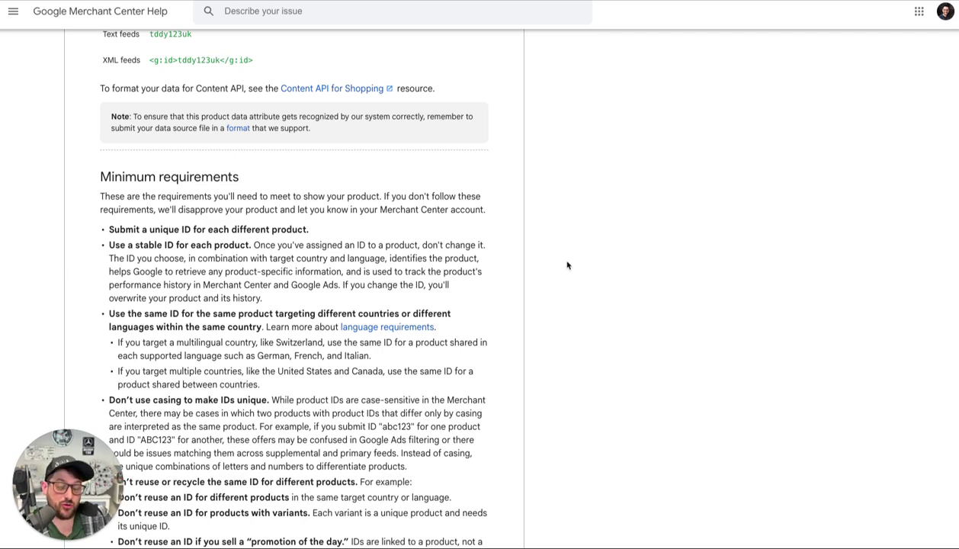
{"action": "scroll", "coordinate": [473, 266], "scroll_direction": "down", "scroll_amount": 4}
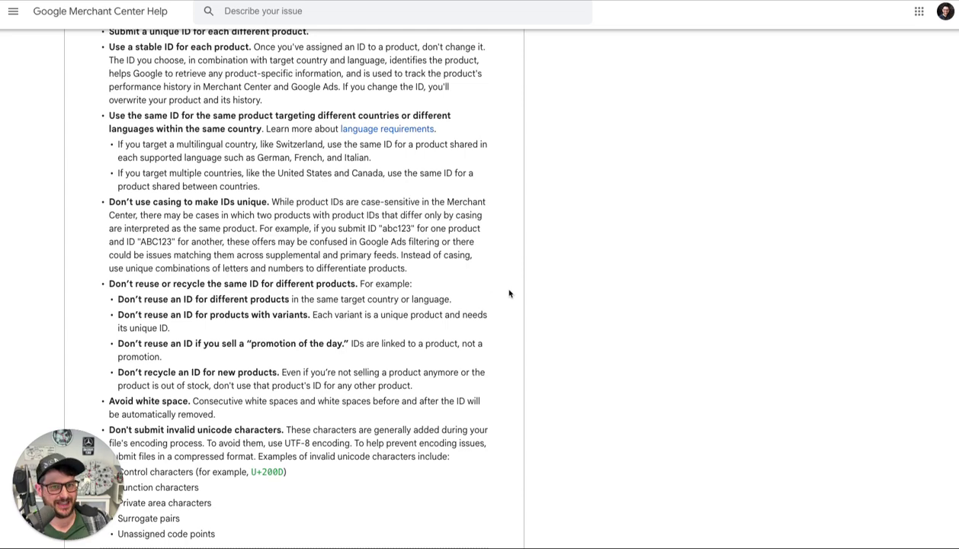
{"action": "scroll", "coordinate": [495, 298], "scroll_direction": "up", "scroll_amount": 3}
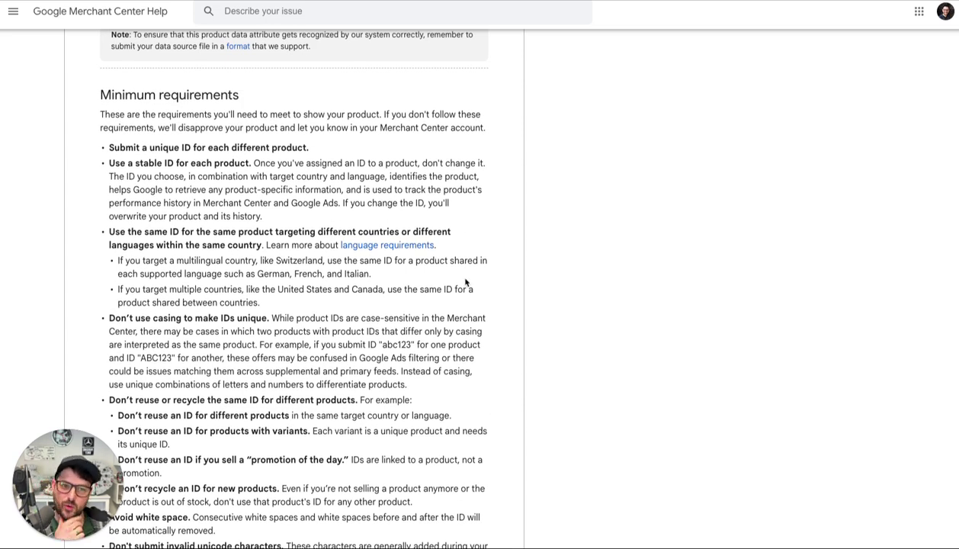
{"action": "scroll", "coordinate": [462, 281], "scroll_direction": "up", "scroll_amount": 5}
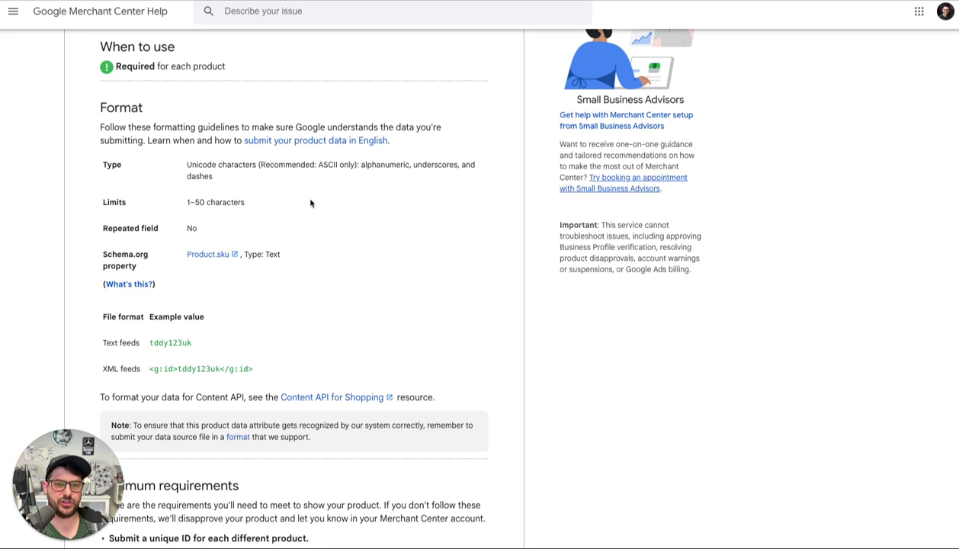
{"action": "triple_click", "coordinate": [207, 160]}
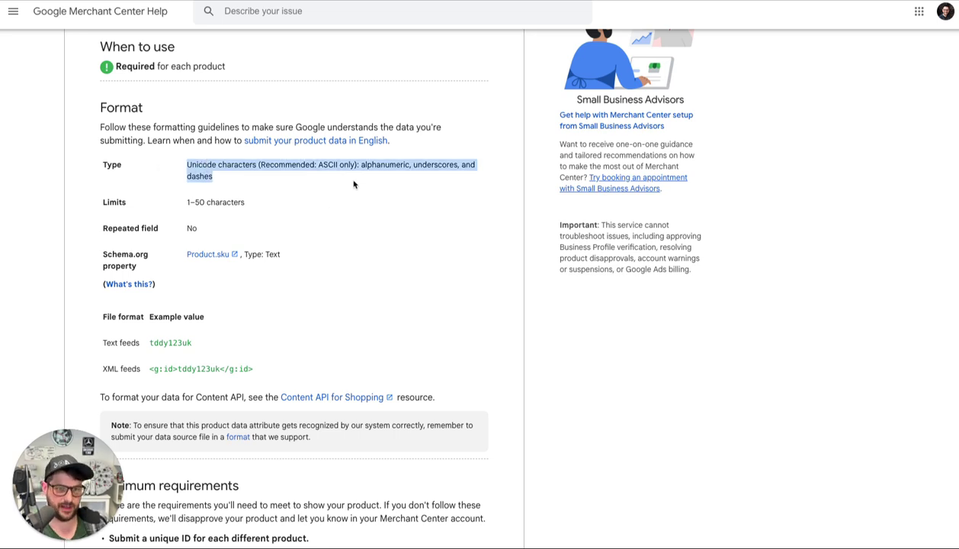
{"action": "left_click", "coordinate": [331, 190]}
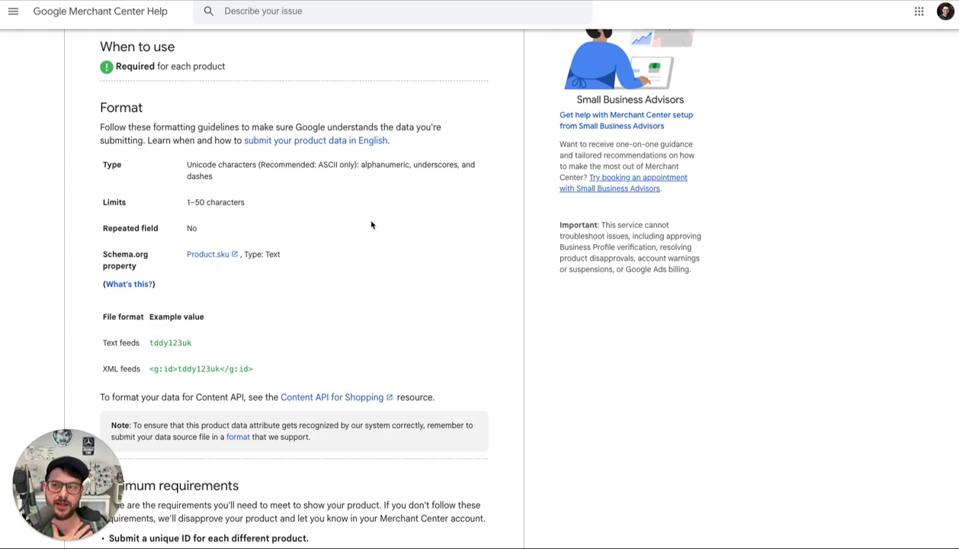
Review the best practices and the examples with and without variants in the ID attribute article
{"action": "scroll", "coordinate": [371, 225], "scroll_direction": "down", "scroll_amount": 15}
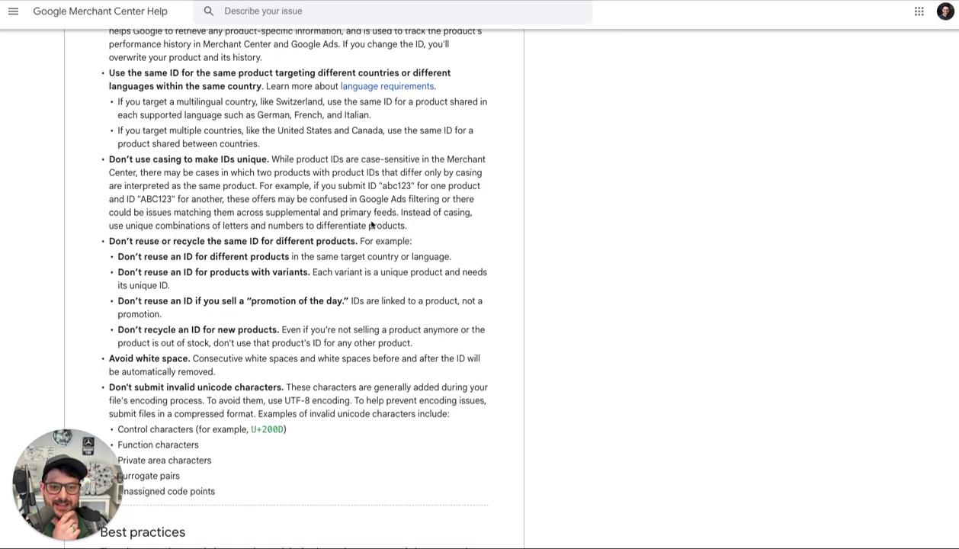
{"action": "scroll", "coordinate": [371, 225], "scroll_direction": "down", "scroll_amount": 3}
{"action": "scroll", "coordinate": [371, 225], "scroll_direction": "up", "scroll_amount": 17}
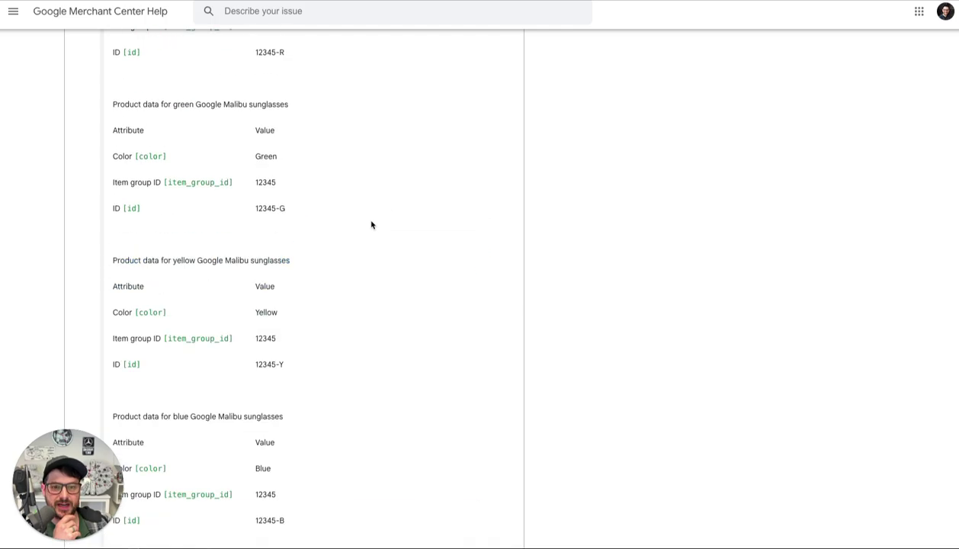
{"action": "scroll", "coordinate": [371, 225], "scroll_direction": "down", "scroll_amount": 8}
{"action": "scroll", "coordinate": [372, 221], "scroll_direction": "down", "scroll_amount": 4}
{"action": "scroll", "coordinate": [371, 221], "scroll_direction": "up", "scroll_amount": 1}
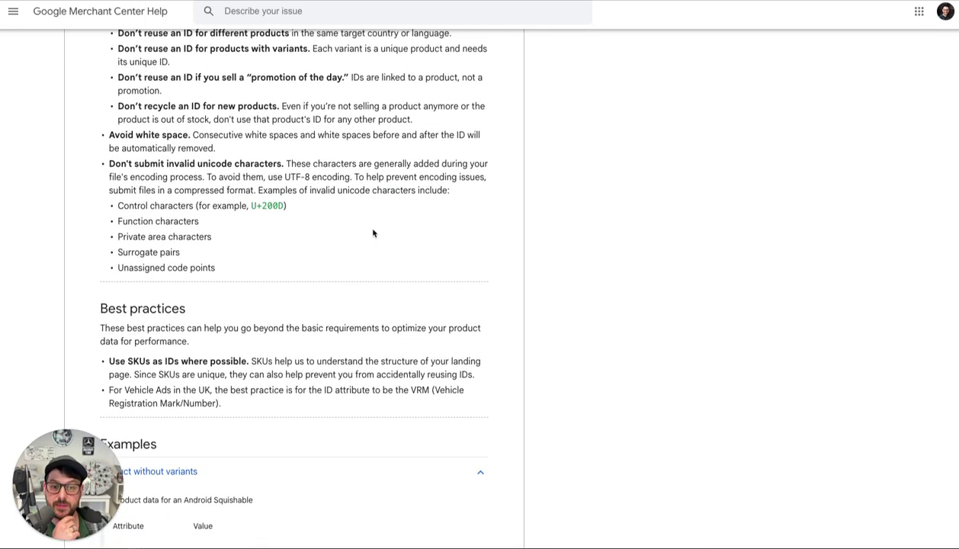
{"action": "scroll", "coordinate": [374, 222], "scroll_direction": "down", "scroll_amount": 1}
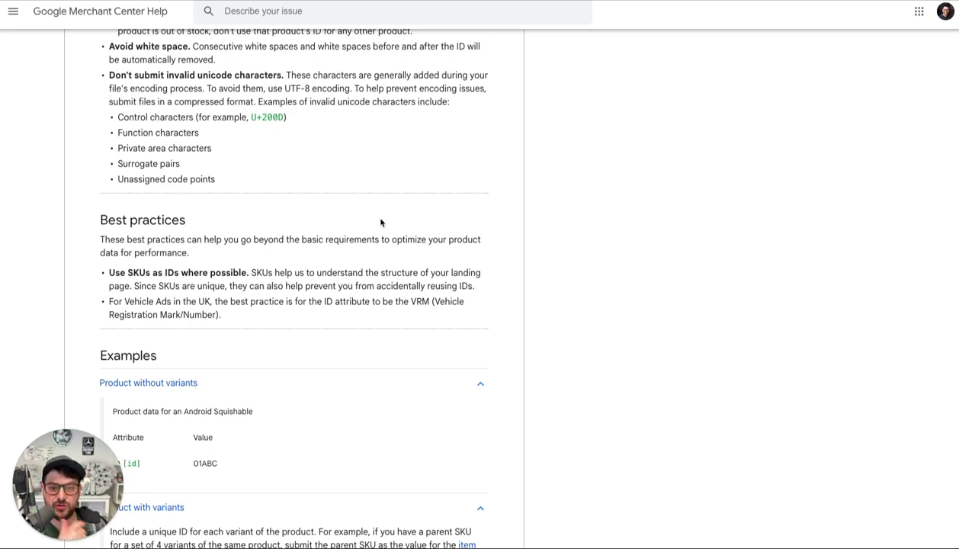
{"action": "scroll", "coordinate": [381, 222], "scroll_direction": "up", "scroll_amount": 20}
{"action": "scroll", "coordinate": [396, 216], "scroll_direction": "down", "scroll_amount": 1}
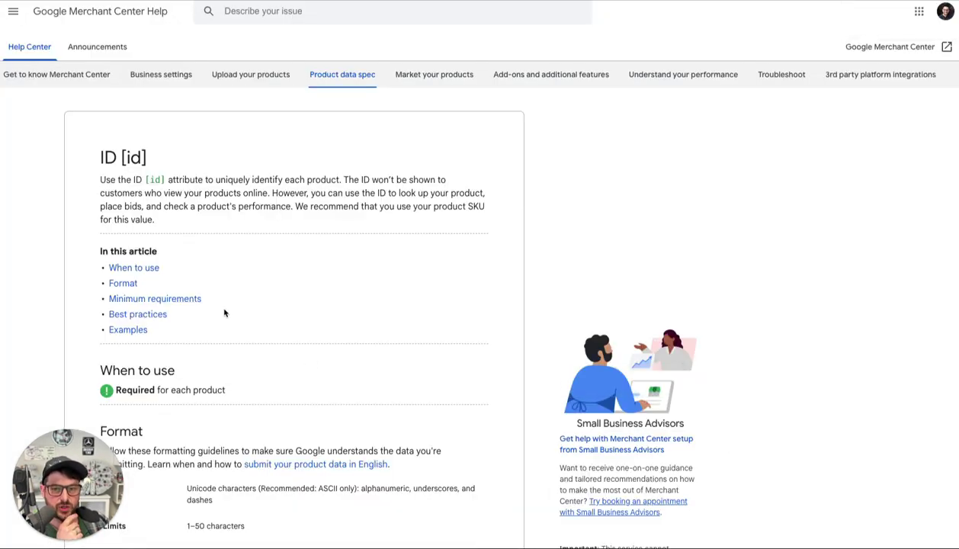
Examine the minimum requirement on using a stable ID, highlighting the passage on performance history and overwriting the product
{"action": "scroll", "coordinate": [223, 311], "scroll_direction": "down", "scroll_amount": 15}
{"action": "scroll", "coordinate": [211, 308], "scroll_direction": "up", "scroll_amount": 2}
{"action": "scroll", "coordinate": [244, 307], "scroll_direction": "up", "scroll_amount": 2}
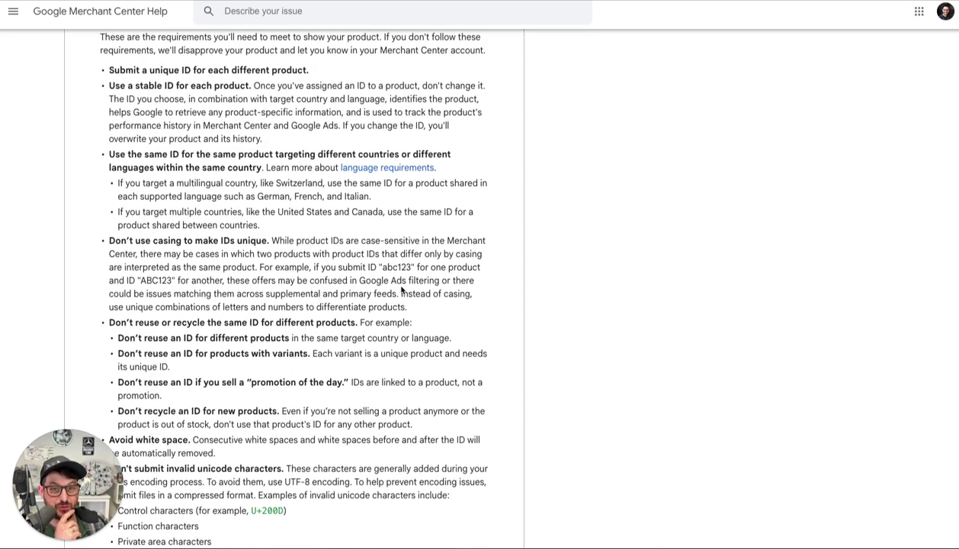
{"action": "scroll", "coordinate": [402, 290], "scroll_direction": "up", "scroll_amount": 3}
{"action": "scroll", "coordinate": [412, 248], "scroll_direction": "up", "scroll_amount": 1}
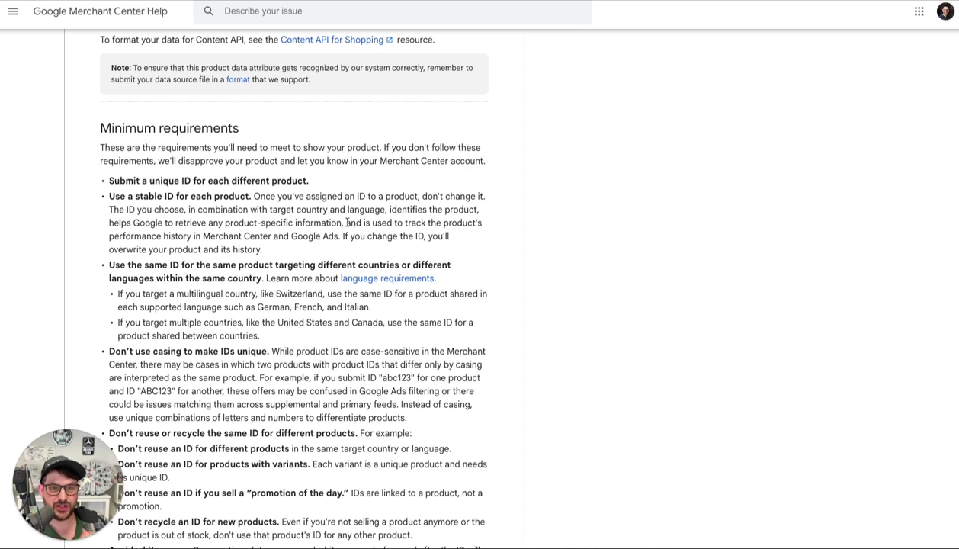
{"action": "left_click_drag", "start_coordinate": [346, 222], "coordinate": [290, 250]}
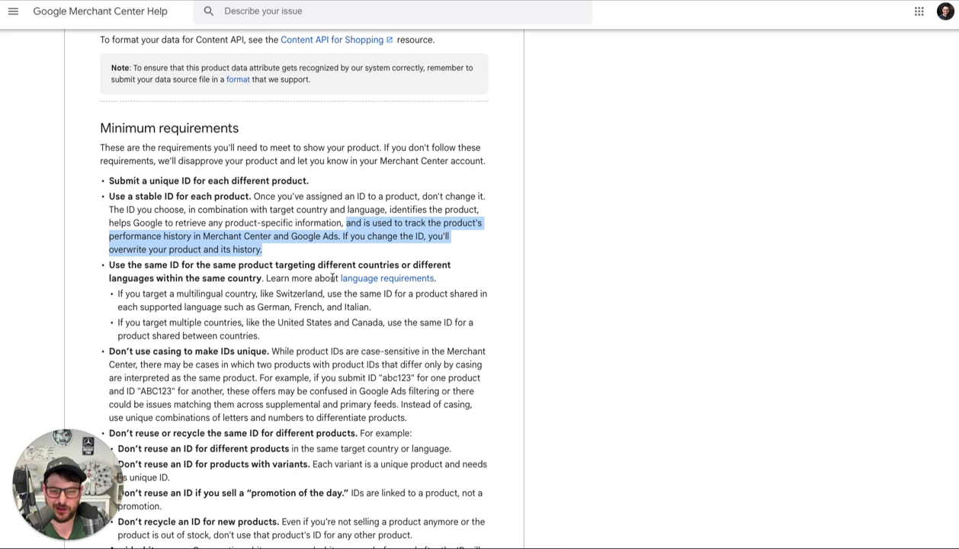
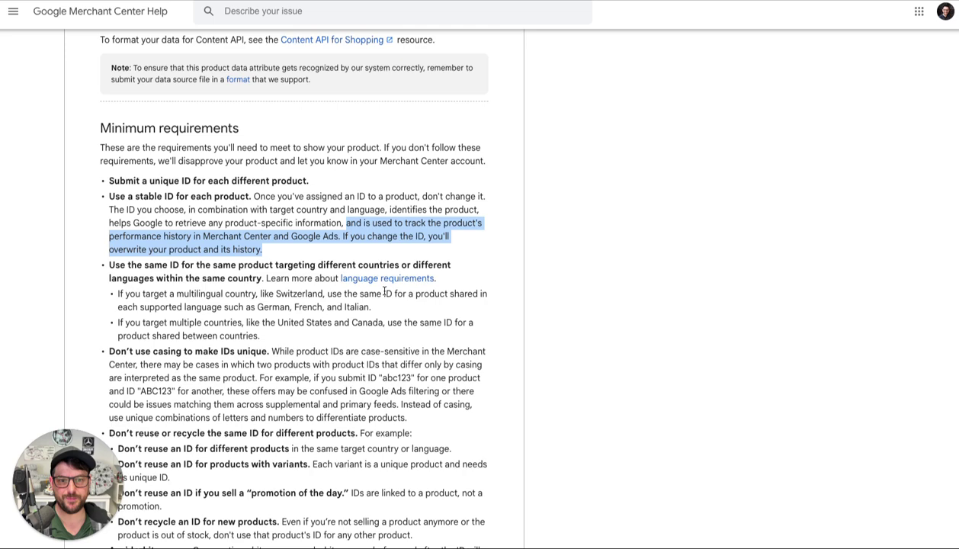
Examine the rules against reusing or recycling the same ID for different products, highlighting the examples on variants and promotions
{"action": "scroll", "coordinate": [385, 292], "scroll_direction": "down", "scroll_amount": 1}
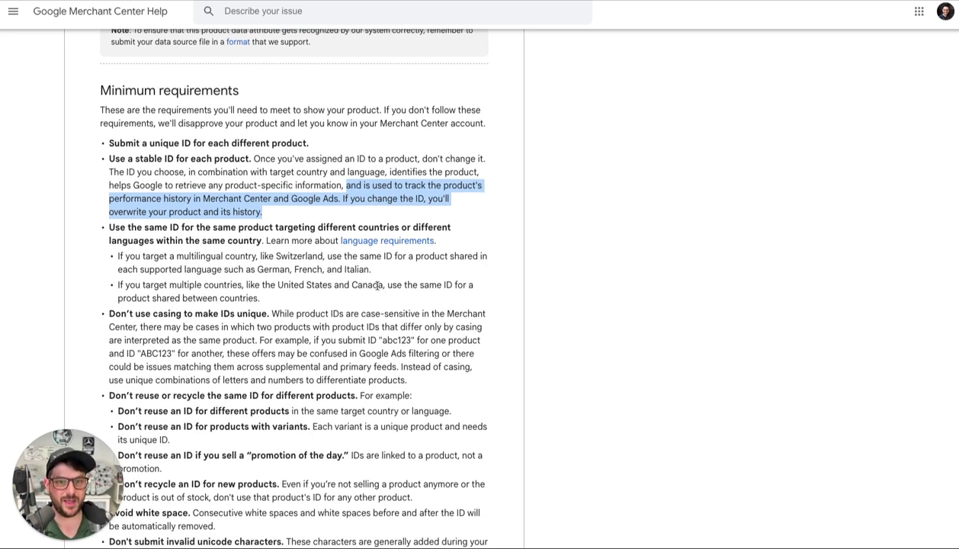
{"action": "scroll", "coordinate": [374, 284], "scroll_direction": "down", "scroll_amount": 2}
{"action": "scroll", "coordinate": [375, 287], "scroll_direction": "down", "scroll_amount": 1}
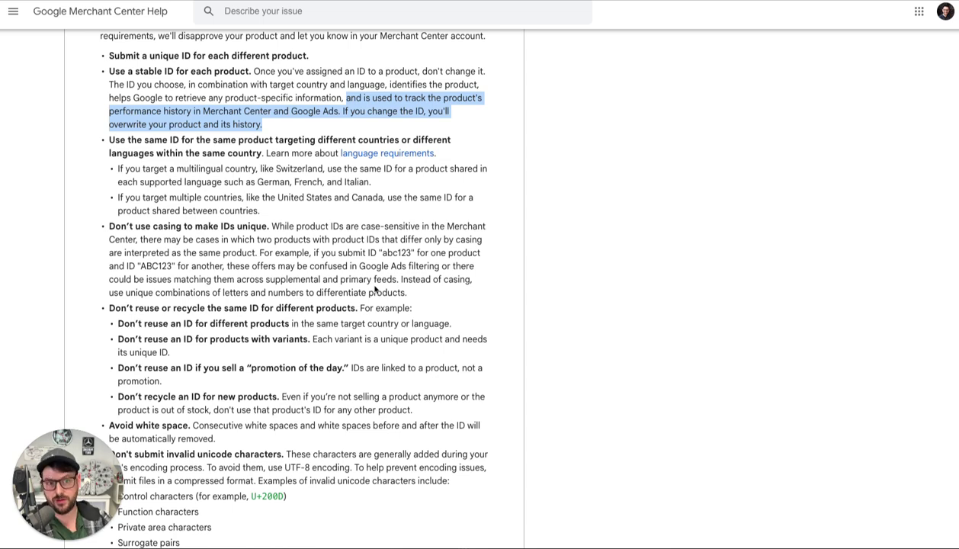
{"action": "scroll", "coordinate": [375, 288], "scroll_direction": "down", "scroll_amount": 5}
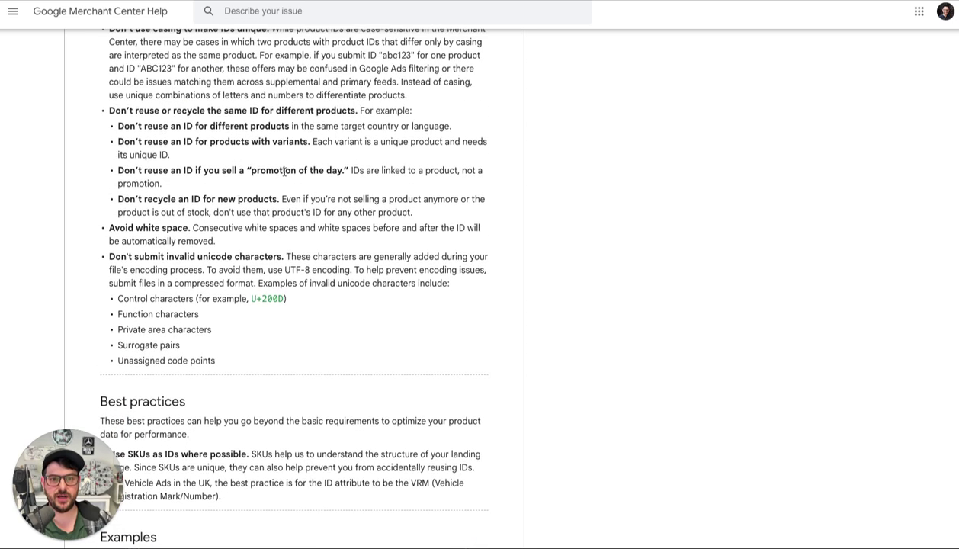
{"action": "left_click_drag", "start_coordinate": [107, 111], "coordinate": [303, 190]}
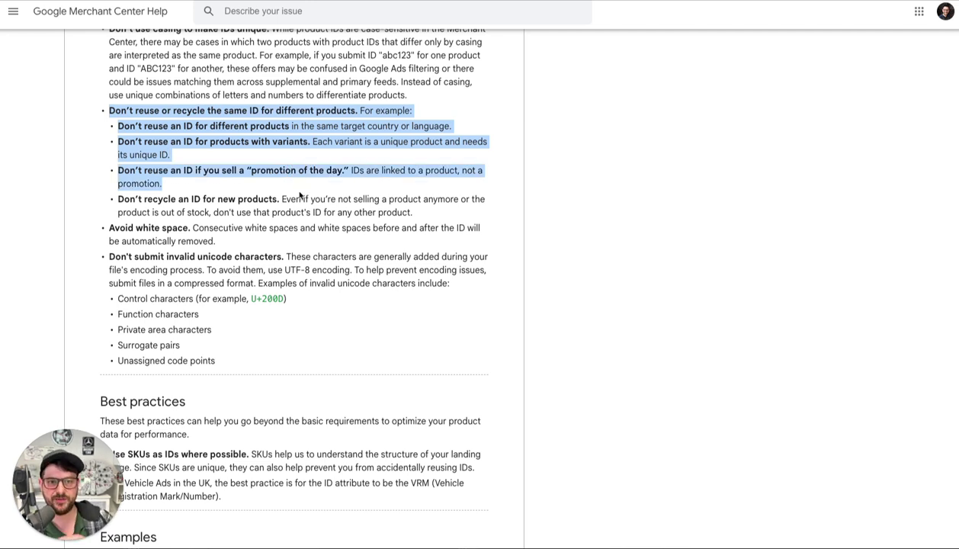
{"action": "left_click", "coordinate": [292, 188]}
{"action": "triple_click", "coordinate": [192, 199]}
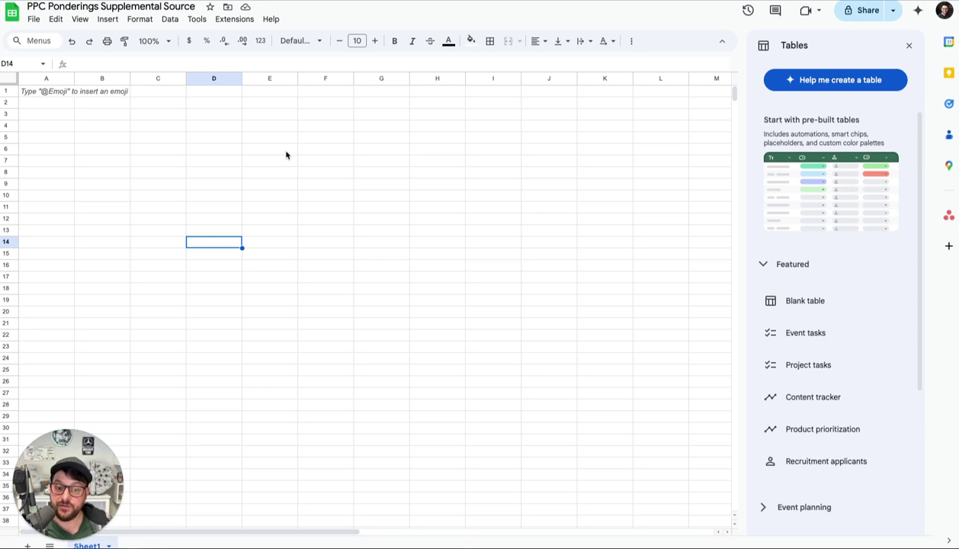
In the PPC Ponderings Supplemental Source spreadsheet in Google Sheets, enter the headers id in A1 and custom_label_0 in B1
{"action": "left_click", "coordinate": [103, 136]}
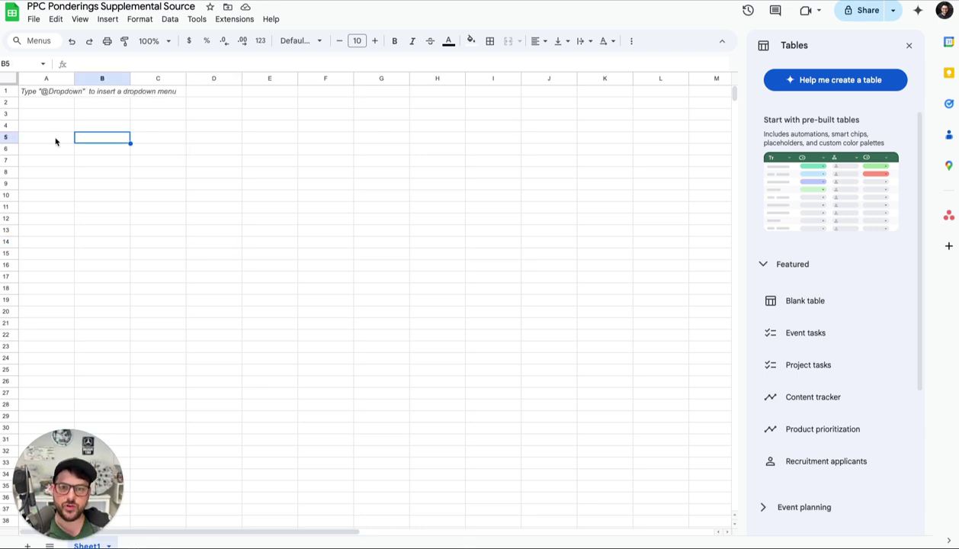
{"action": "left_click", "coordinate": [42, 93]}
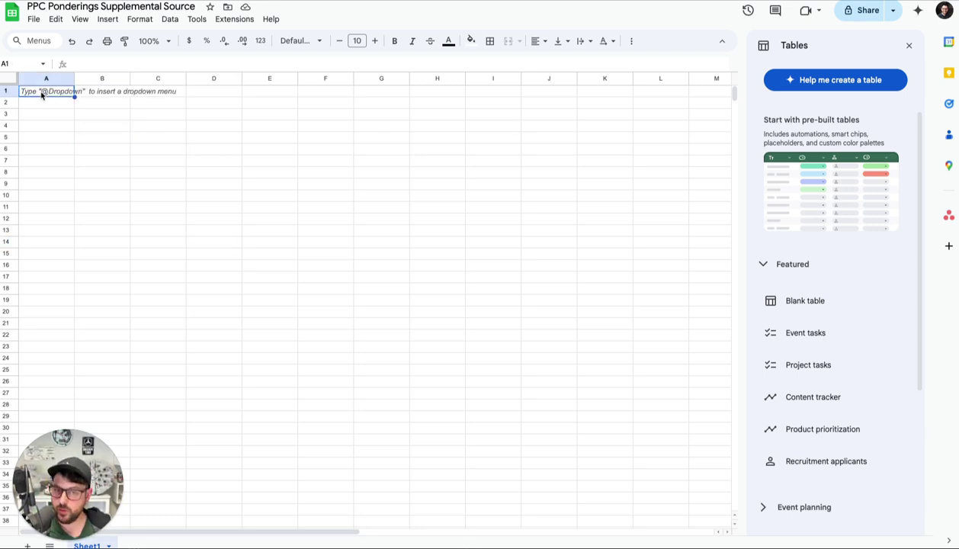
{"action": "type", "text": "id"}
{"action": "key", "text": "Tab"}
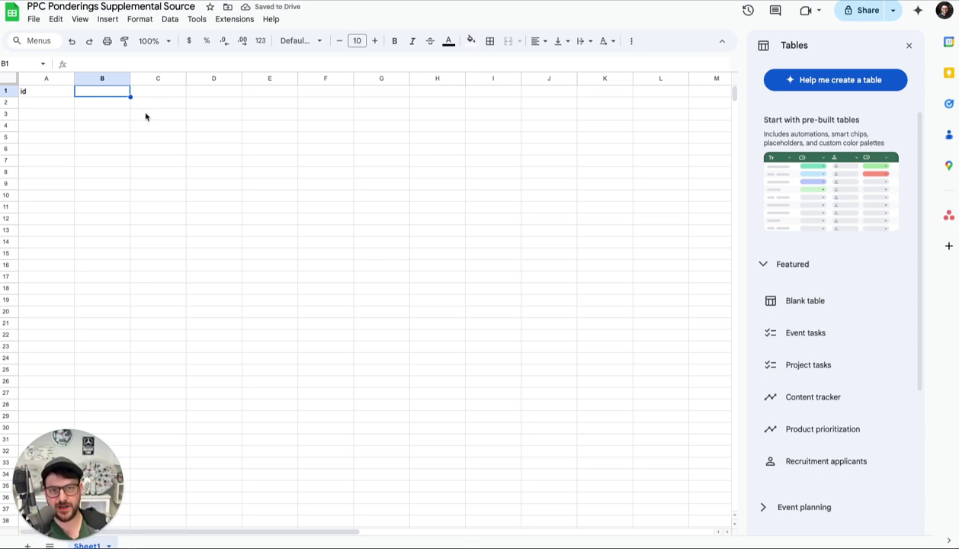
{"action": "left_click", "coordinate": [59, 115]}
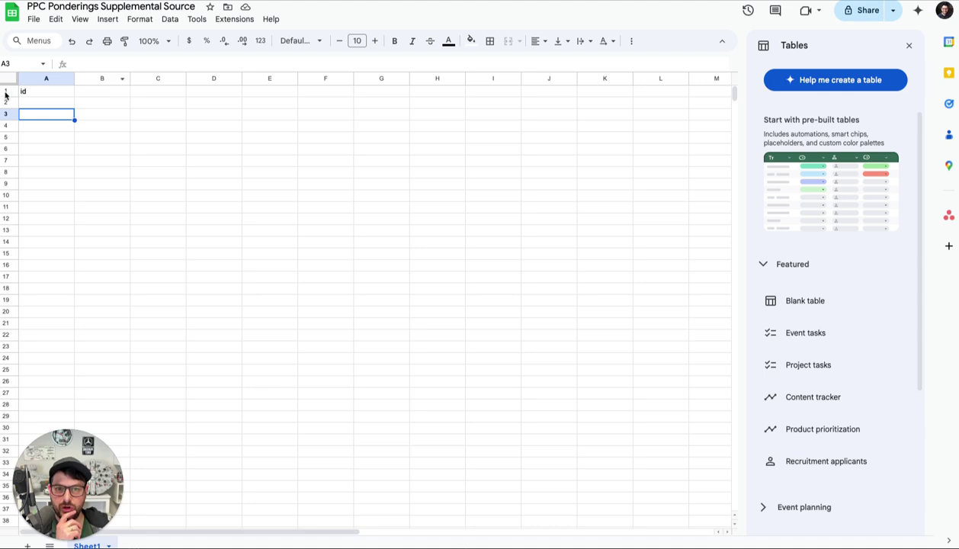
{"action": "left_click", "coordinate": [103, 92]}
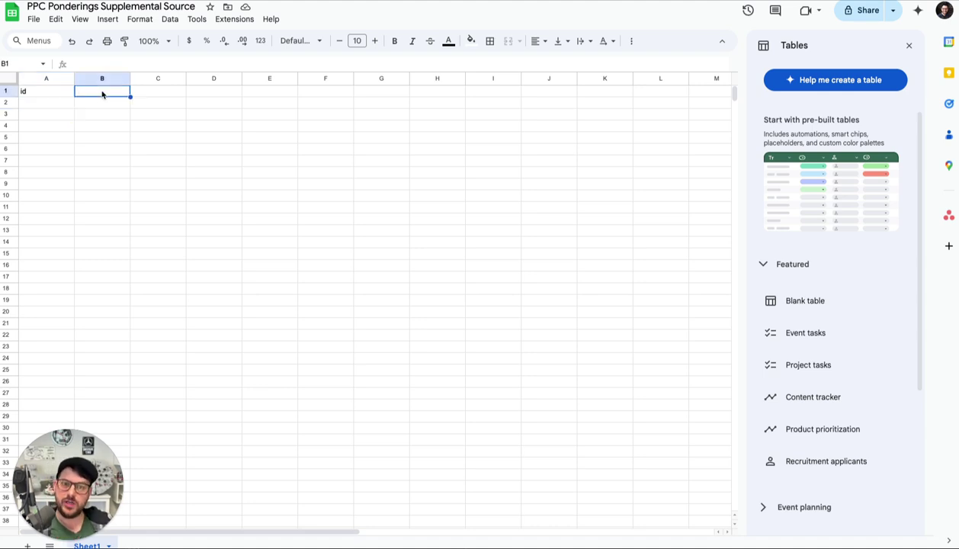
{"action": "type", "text": "custom_label_0"}
{"action": "left_click", "coordinate": [173, 144]}
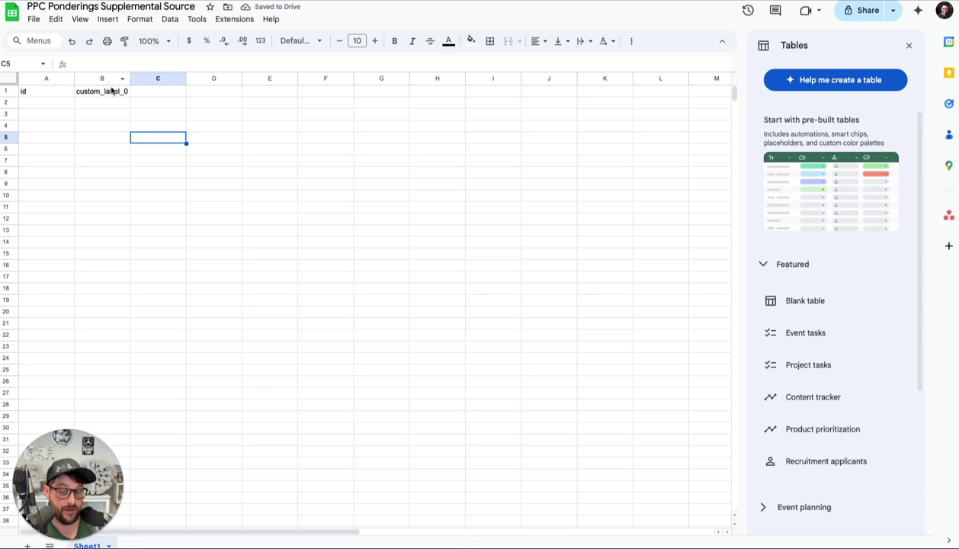
{"action": "left_click", "coordinate": [46, 103]}
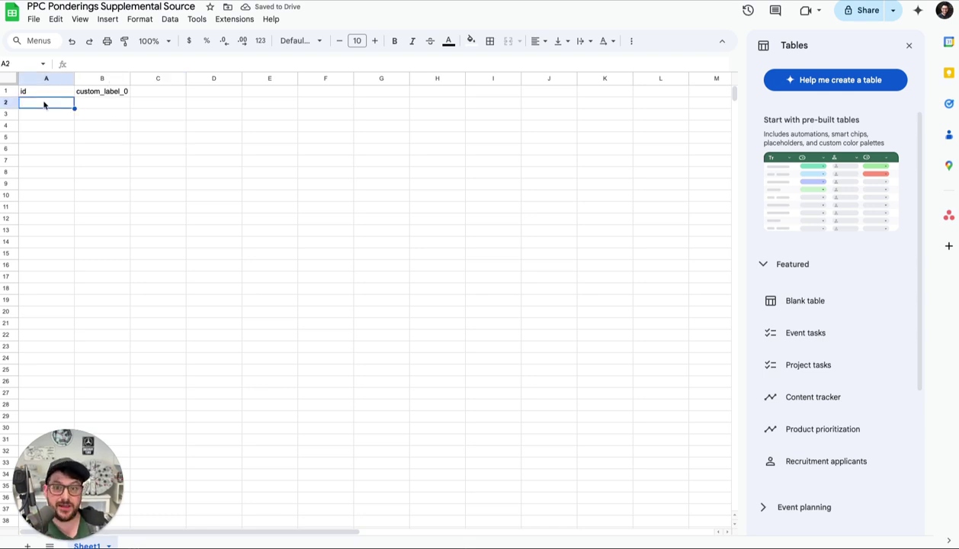
{"action": "left_click", "coordinate": [128, 96]}
{"action": "left_click", "coordinate": [127, 101]}
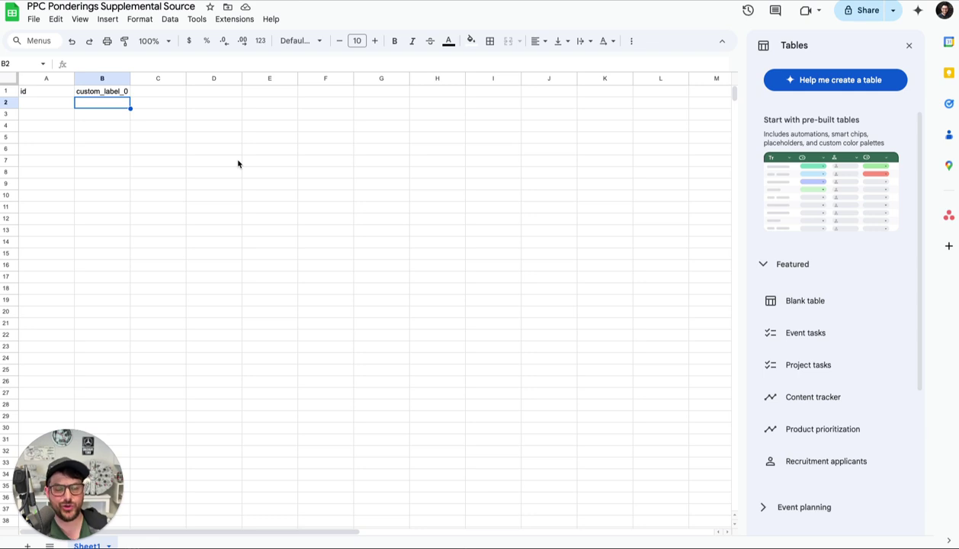
{"action": "left_click_drag", "start_coordinate": [24, 91], "coordinate": [743, 471]}
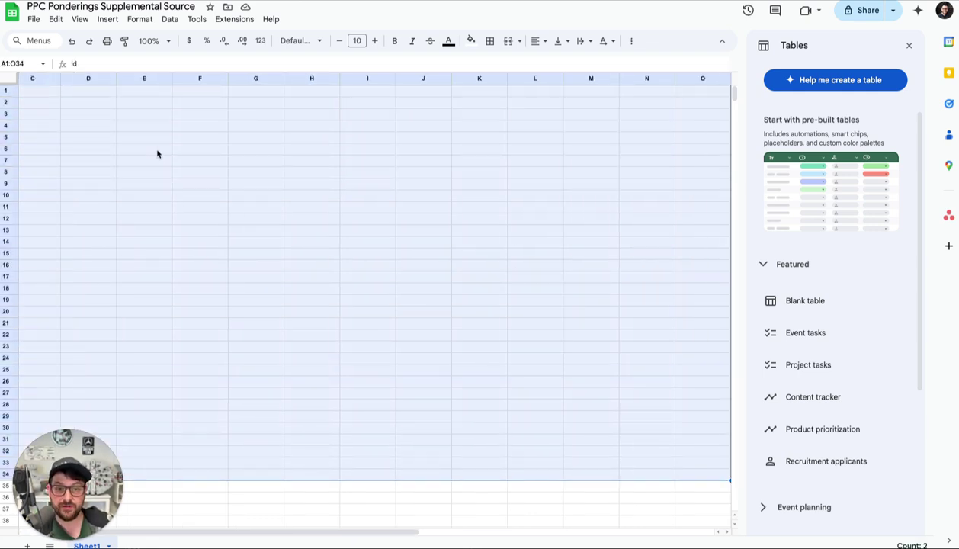
{"action": "scroll", "coordinate": [85, 112], "scroll_direction": "left", "scroll_amount": 2}
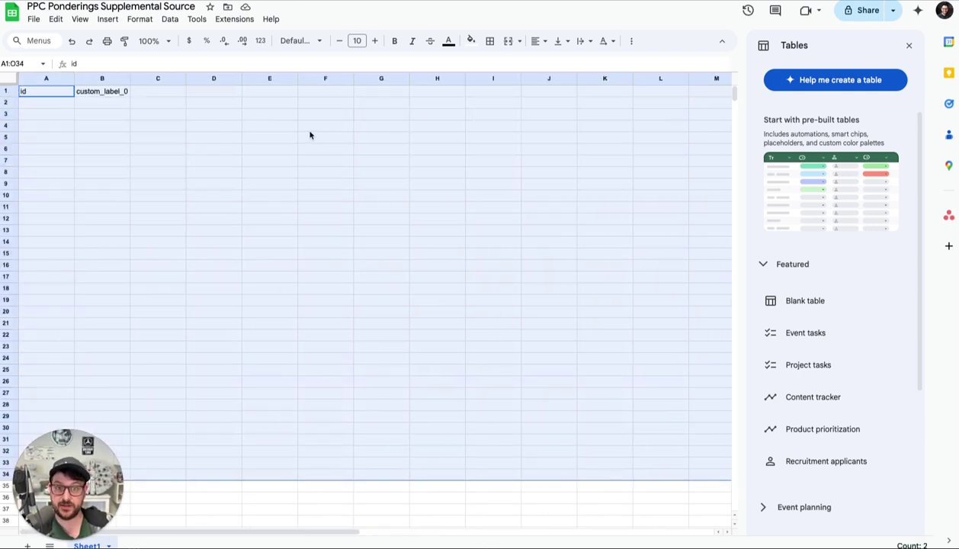
{"action": "left_click", "coordinate": [263, 161]}
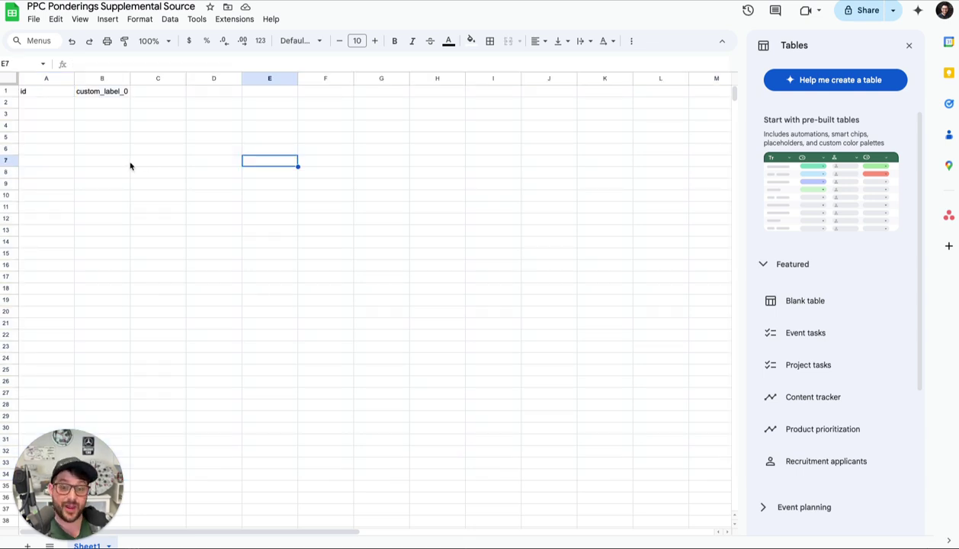
{"action": "left_click", "coordinate": [140, 91]}
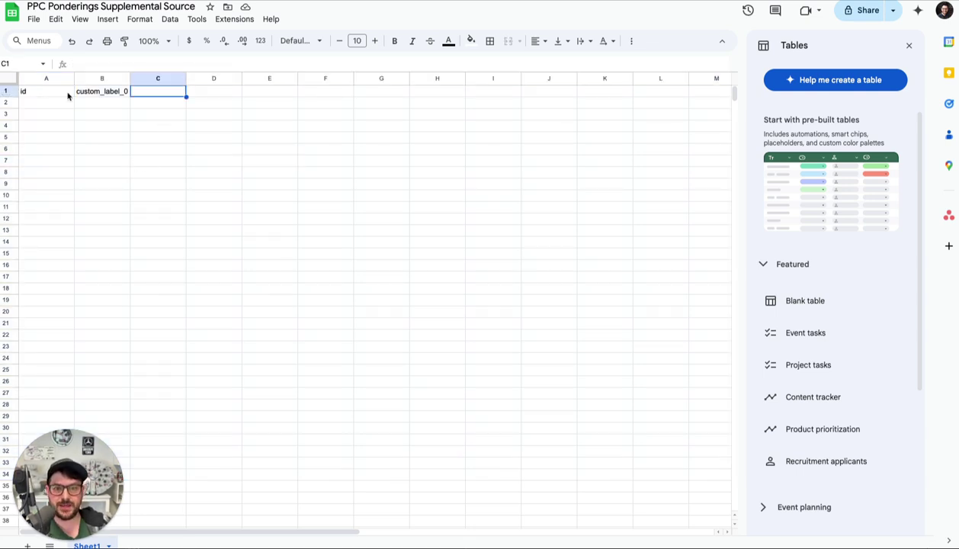
{"action": "left_click_drag", "start_coordinate": [33, 95], "coordinate": [689, 475]}
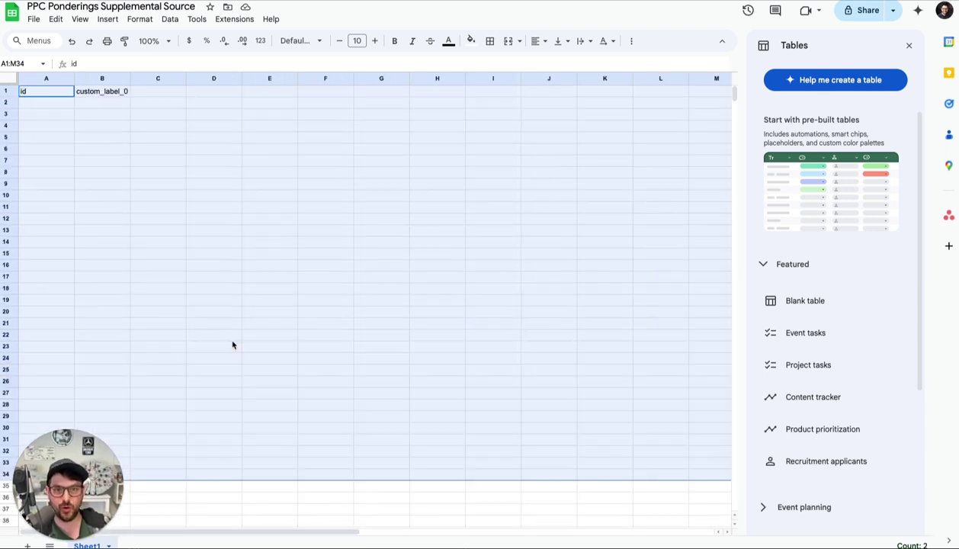
{"action": "left_click", "coordinate": [174, 298]}
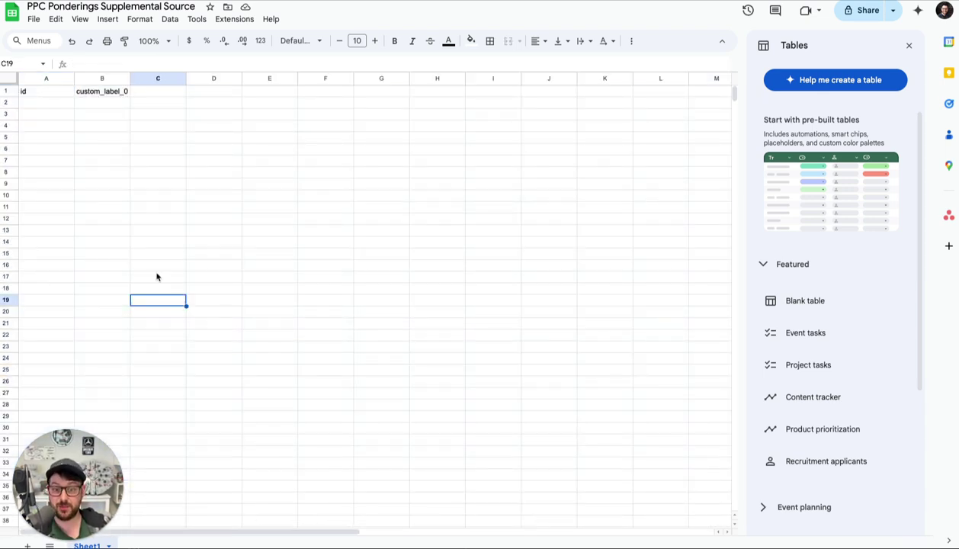
Enter the product ID ppc_3876_oiuhewf in A2 and widen column A to fit it
{"action": "left_click", "coordinate": [107, 103]}
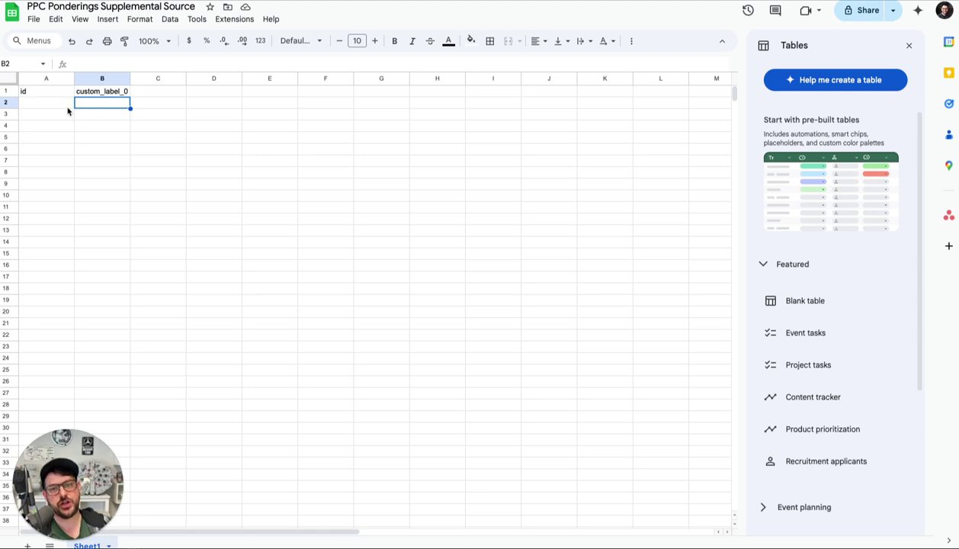
{"action": "left_click", "coordinate": [67, 108]}
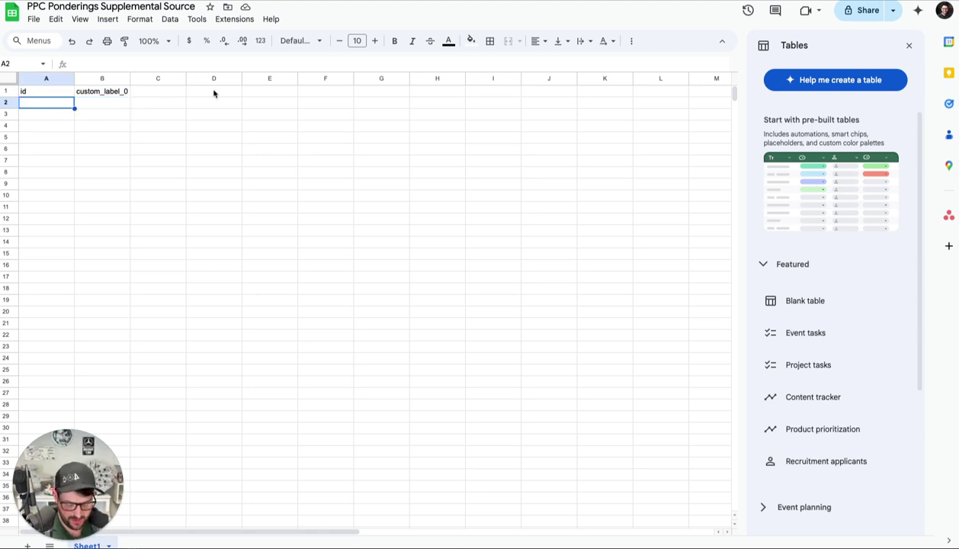
{"action": "type", "text": "ppc_3876_oiuhewf"}
{"action": "left_click", "coordinate": [213, 160]}
{"action": "left_click_drag", "start_coordinate": [74, 79], "coordinate": [97, 80]}
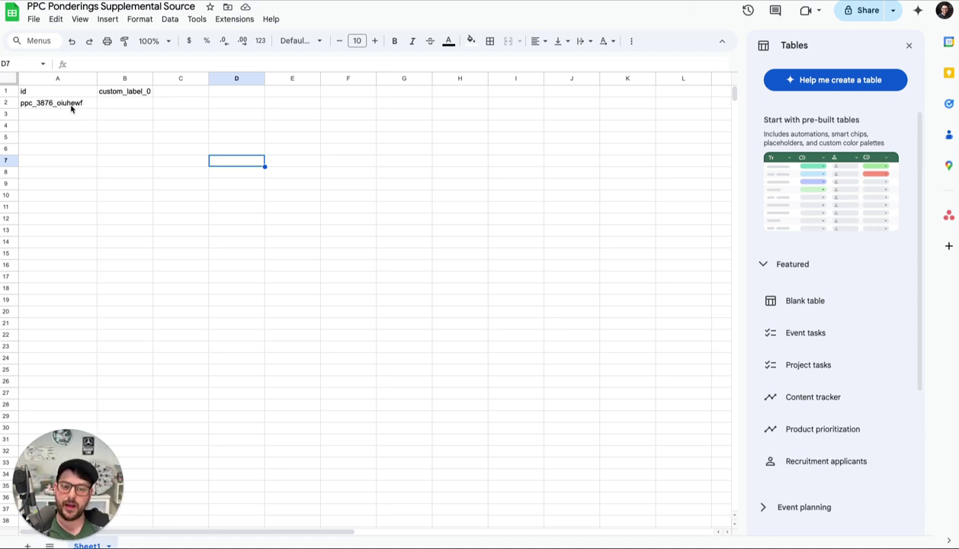
Enter the custom label top-product in B2 for the first product
{"action": "left_click", "coordinate": [118, 102]}
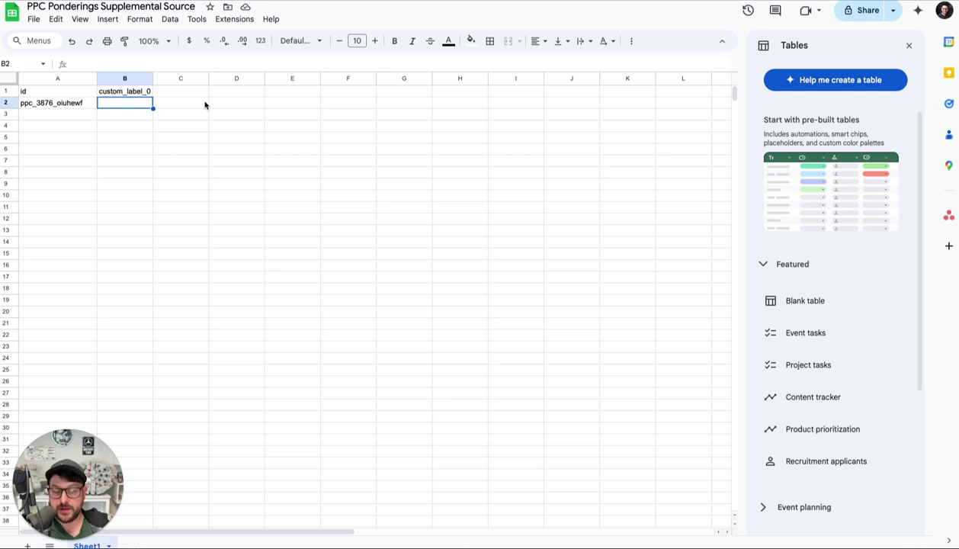
{"action": "type", "text": "top-"}
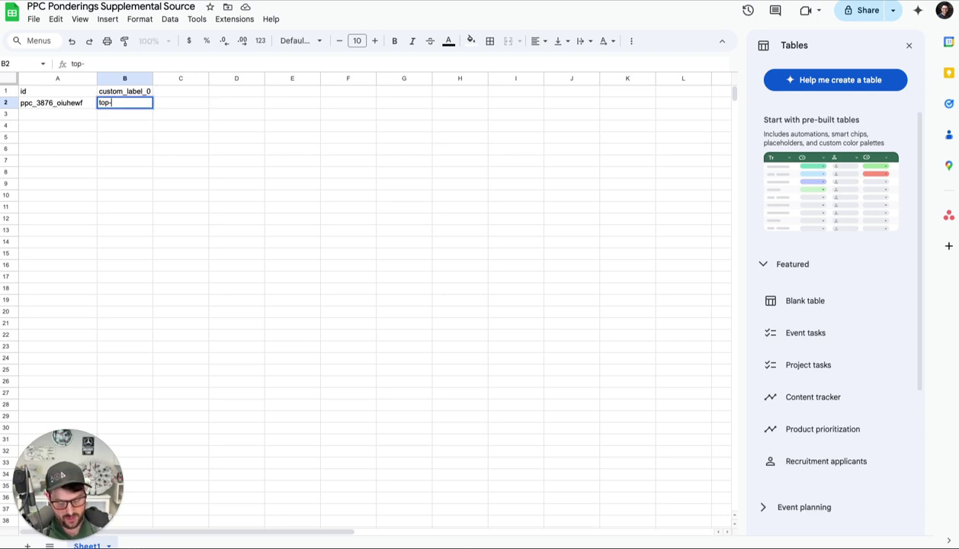
{"action": "type", "text": "produc"}
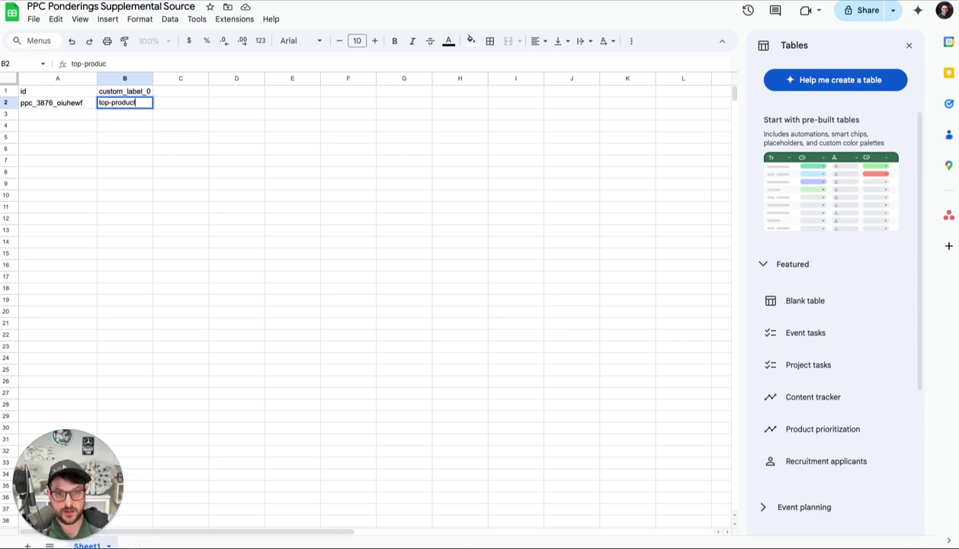
{"action": "key", "text": "Return"}
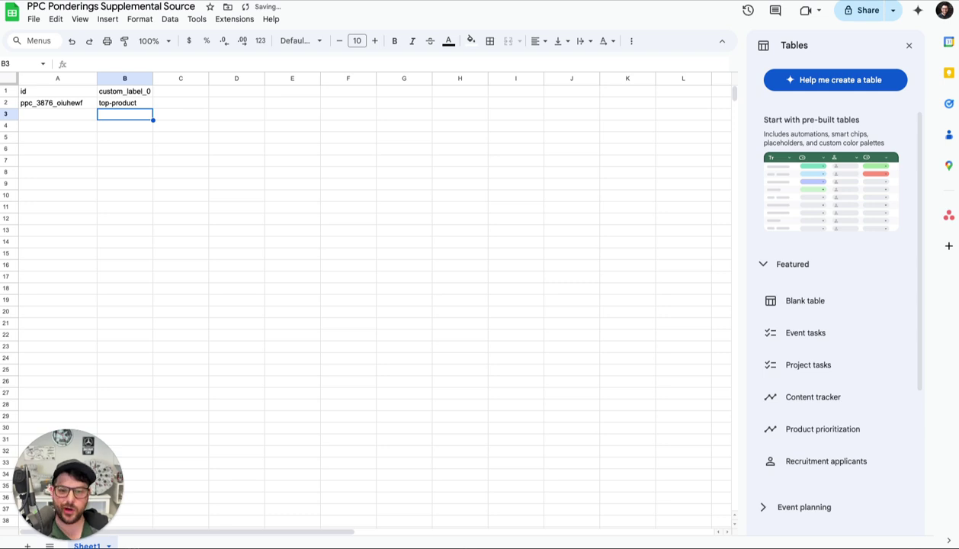
{"action": "left_click", "coordinate": [131, 105]}
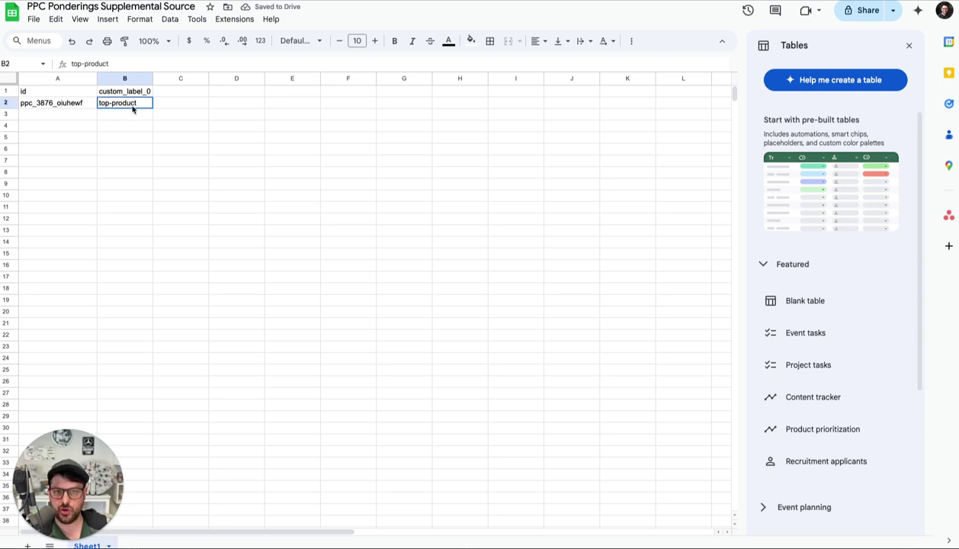
{"action": "left_click", "coordinate": [116, 188]}
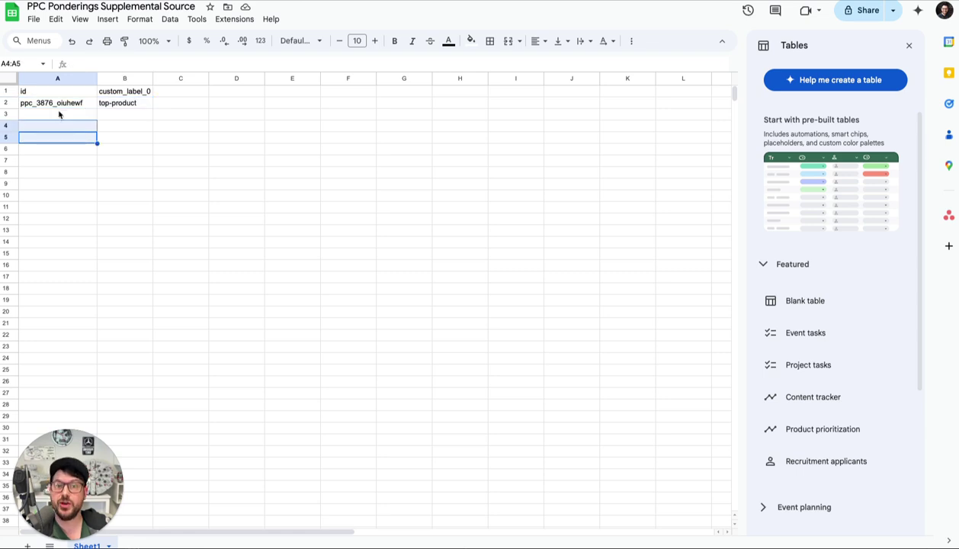
{"action": "left_click", "coordinate": [62, 107]}
{"action": "left_click", "coordinate": [53, 120]}
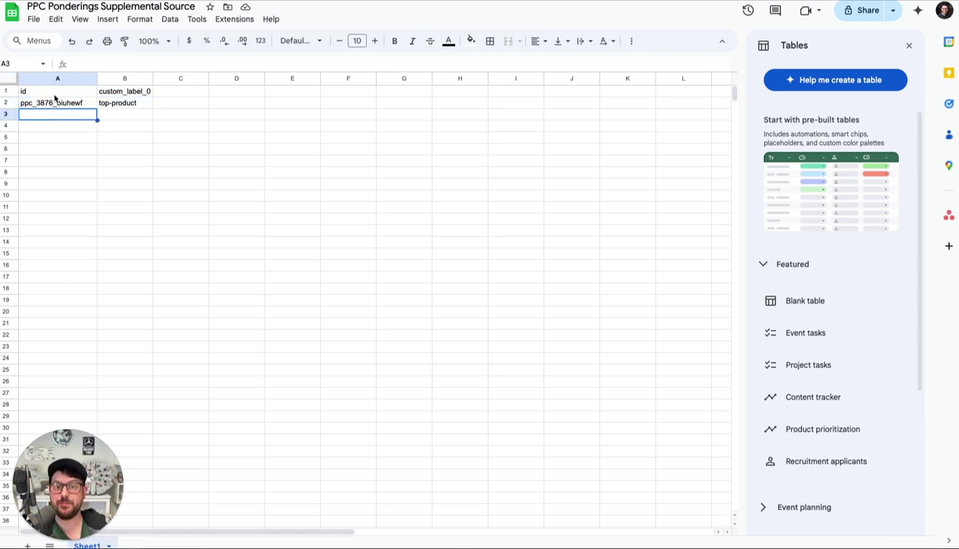
{"action": "left_click", "coordinate": [52, 103]}
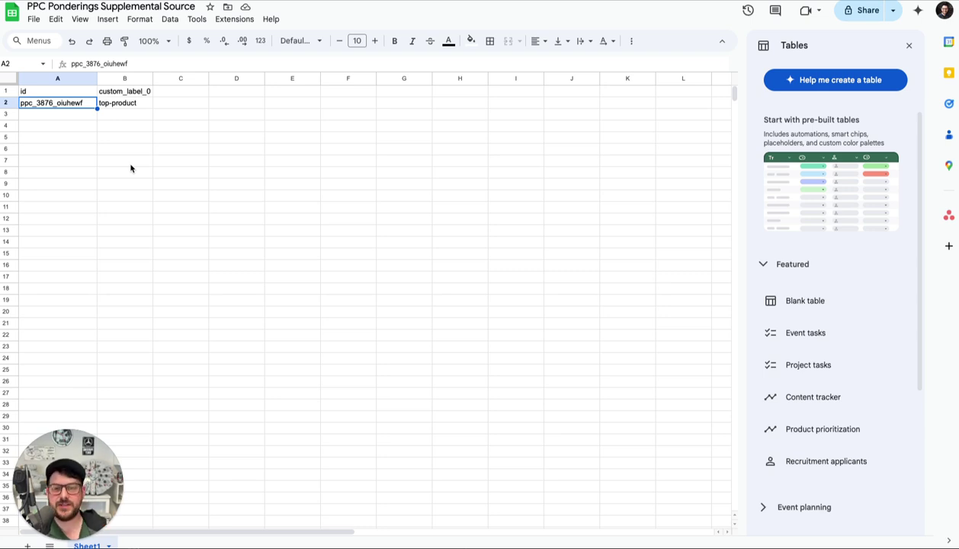
{"action": "left_click", "coordinate": [130, 166]}
{"action": "left_click", "coordinate": [63, 106]}
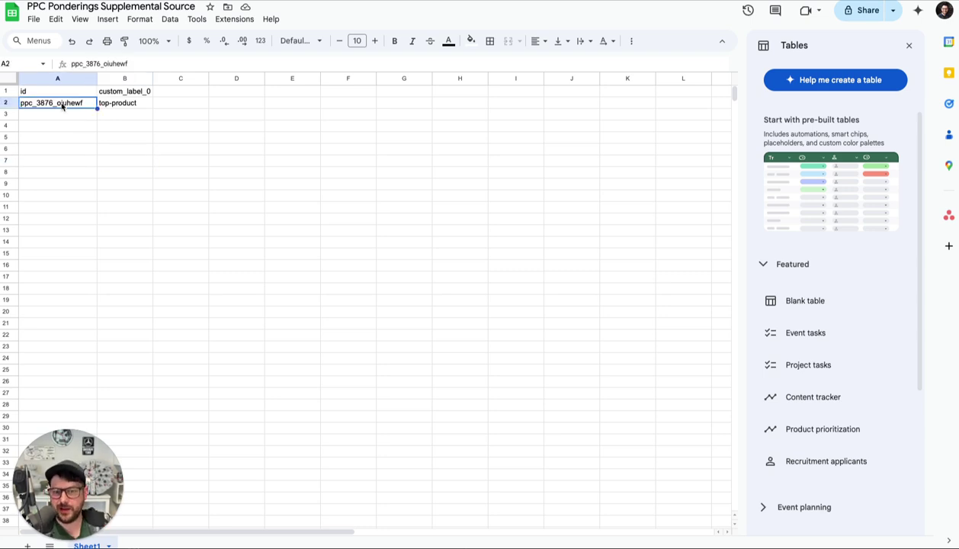
{"action": "left_click", "coordinate": [61, 116]}
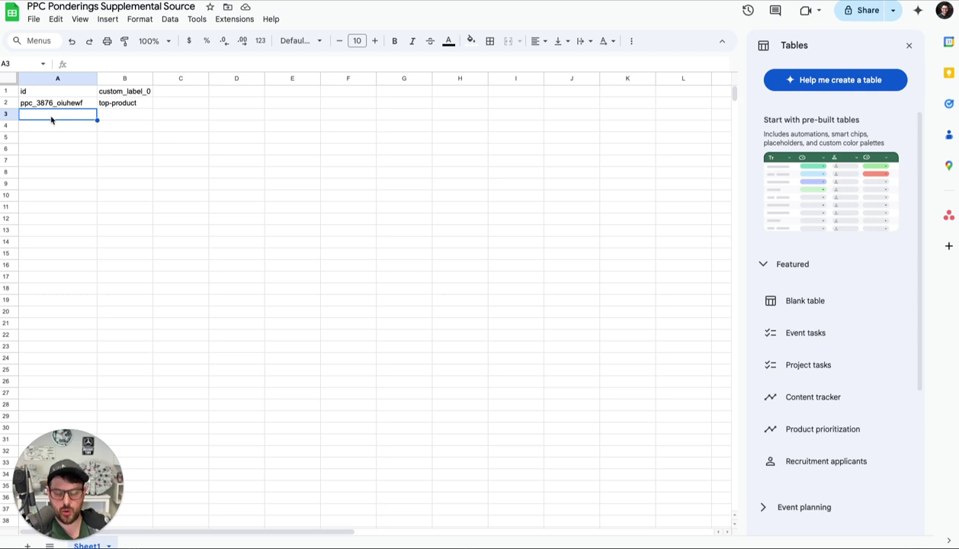
{"action": "type", "text": "shopify_"}
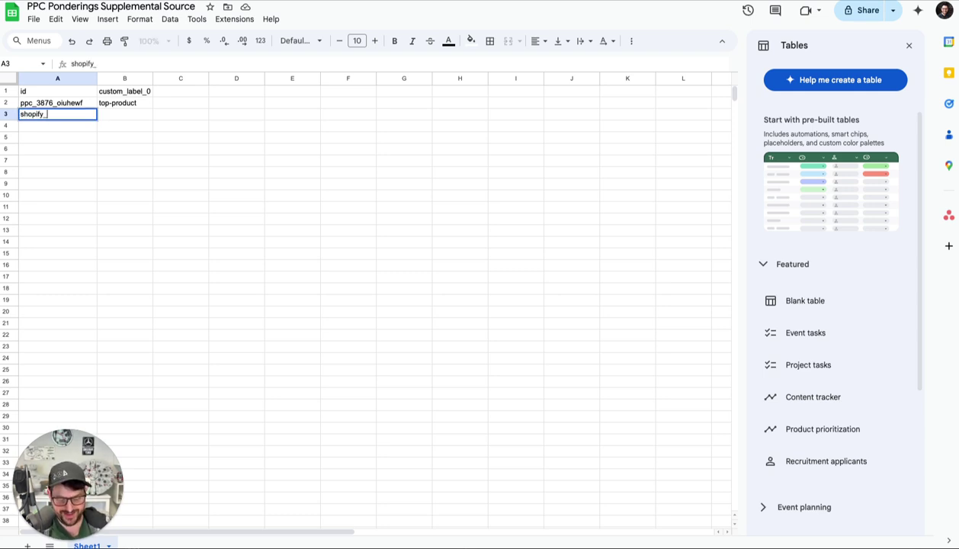
{"action": "type", "text": "us_3249802374"}
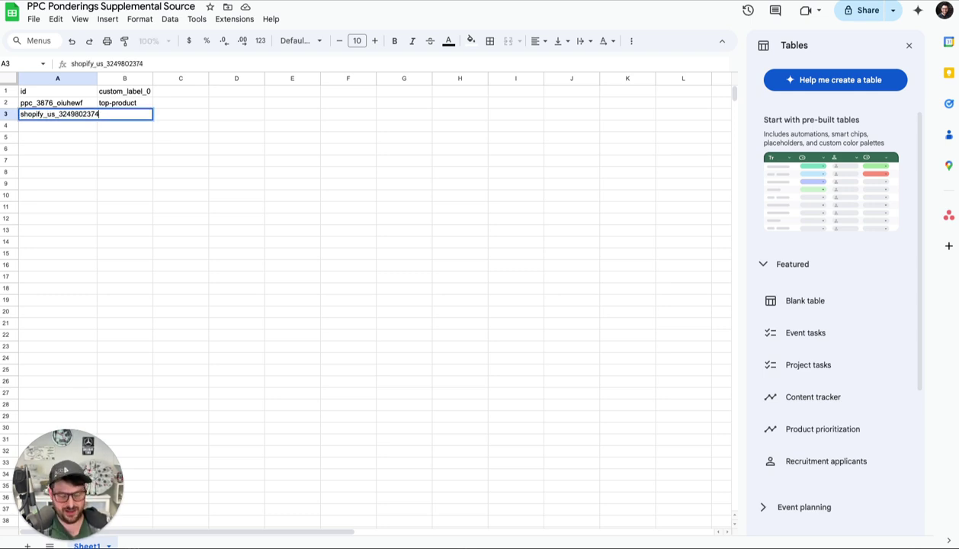
{"action": "type", "text": "_34290387"}
{"action": "key", "text": "Return"}
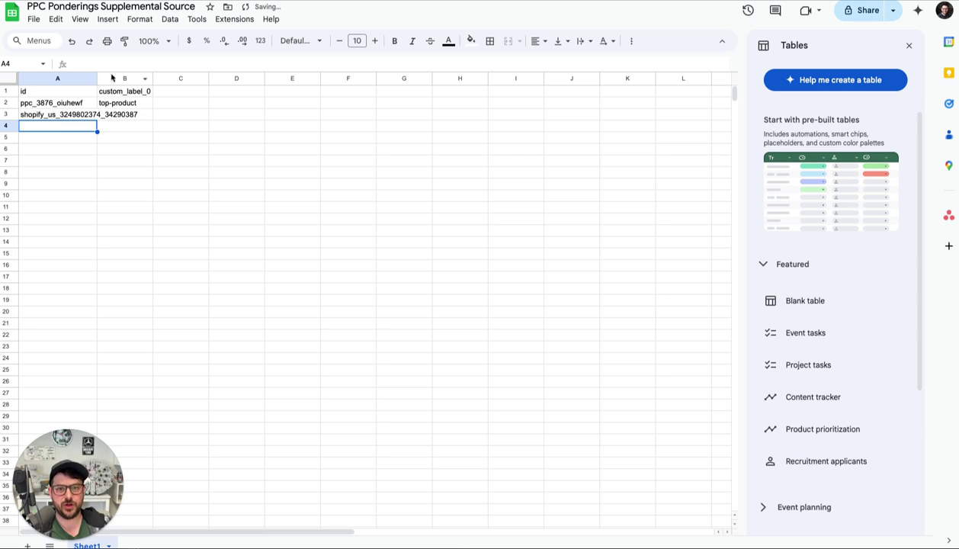
{"action": "left_click_drag", "start_coordinate": [96, 79], "coordinate": [154, 79]}
{"action": "left_click", "coordinate": [80, 116]}
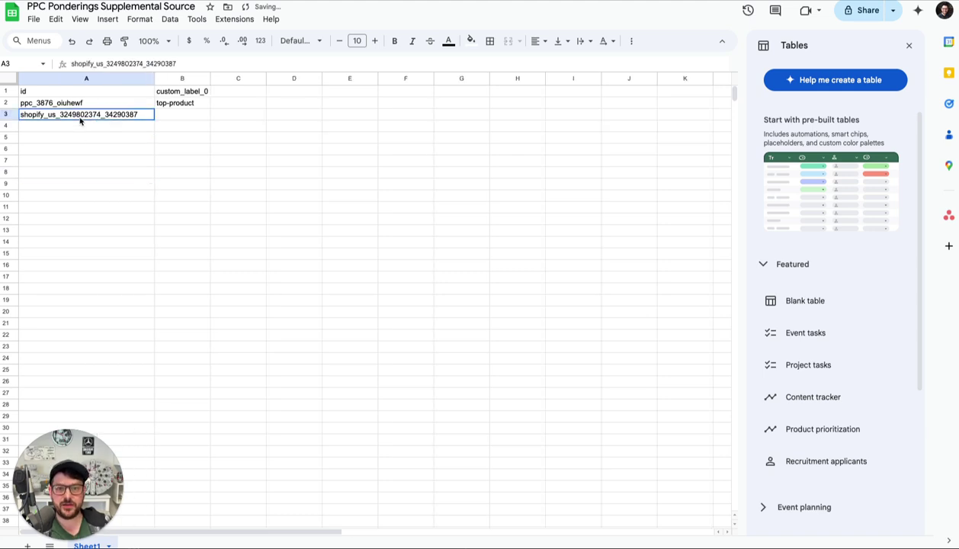
{"action": "left_click", "coordinate": [85, 151]}
{"action": "left_click", "coordinate": [65, 115]}
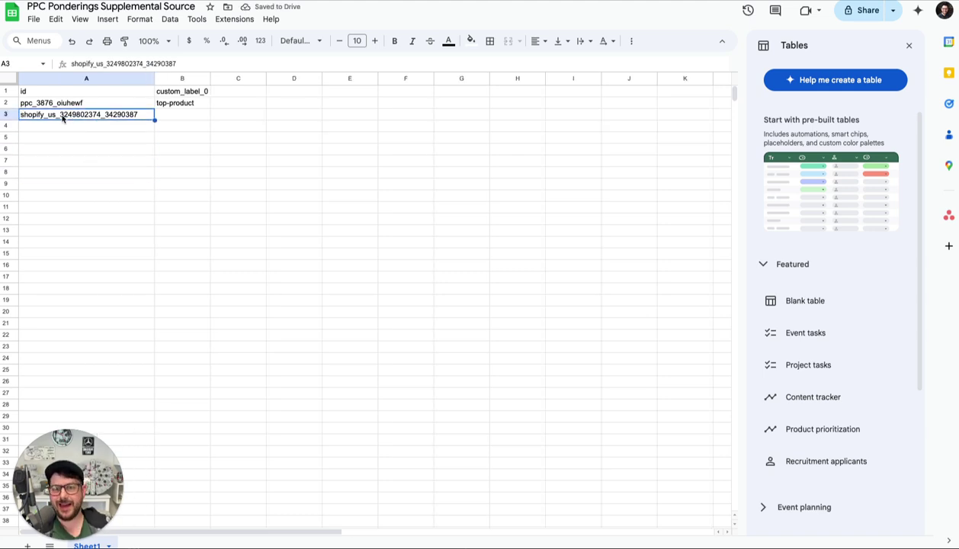
{"action": "left_click", "coordinate": [71, 126]}
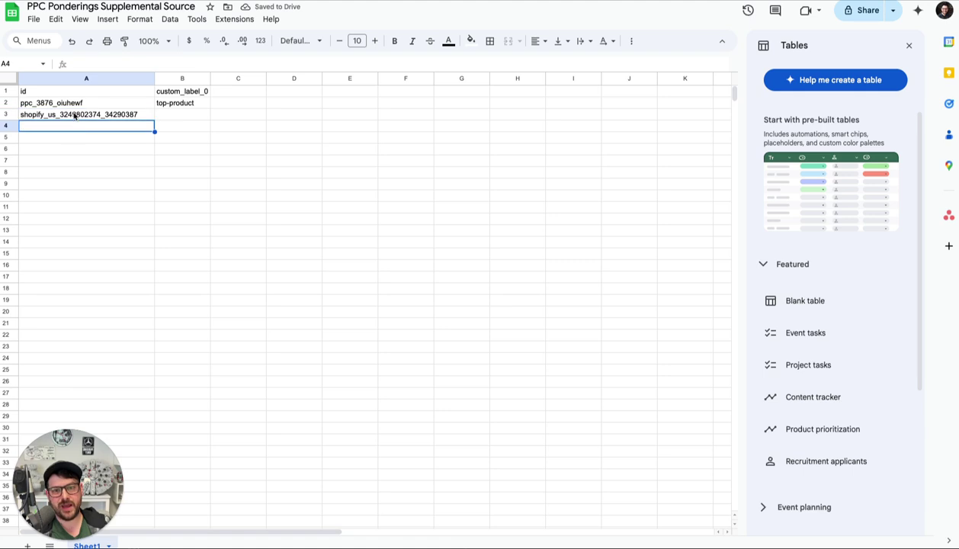
{"action": "left_click", "coordinate": [71, 114]}
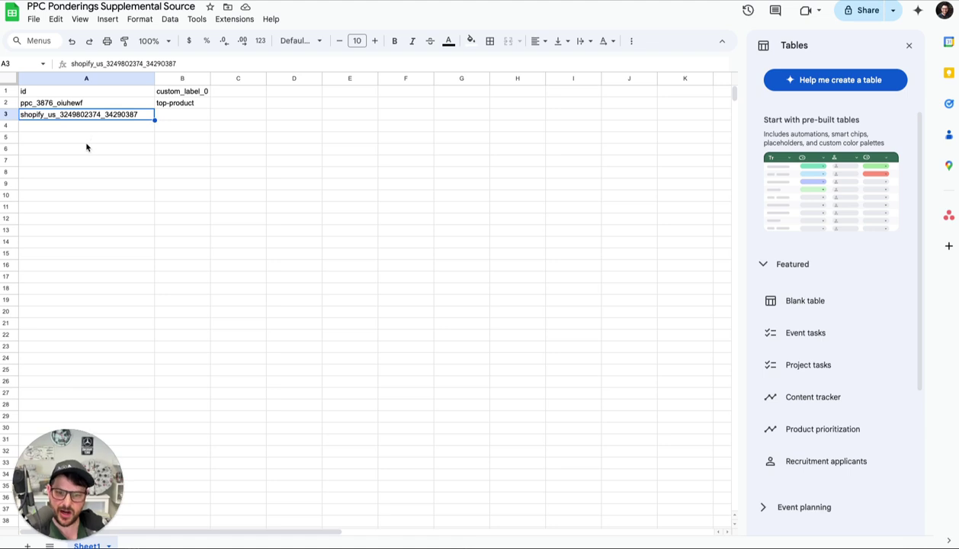
{"action": "left_click", "coordinate": [86, 140]}
Change the country code in the Shopify product ID in A3 to uppercase US
{"action": "double_click", "coordinate": [49, 114]}
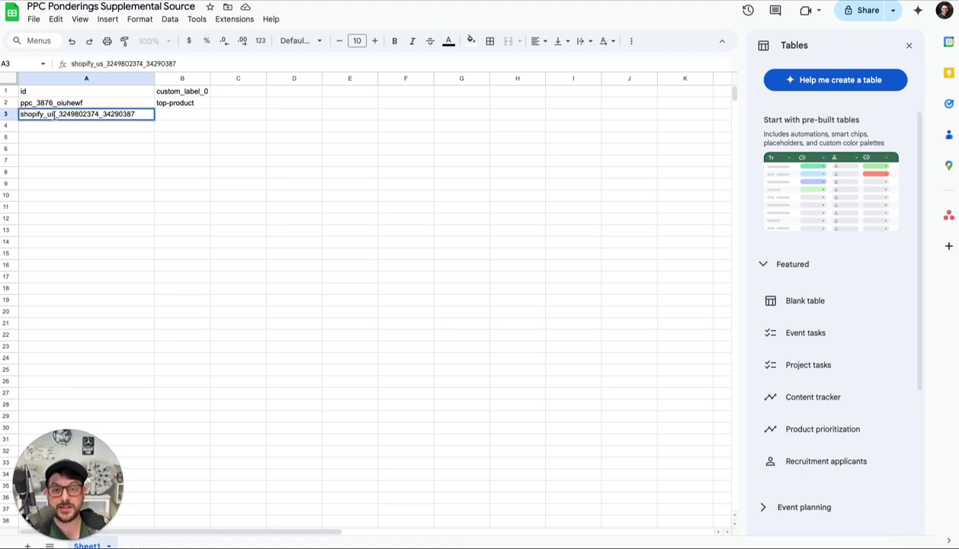
{"action": "key", "text": "Escape"}
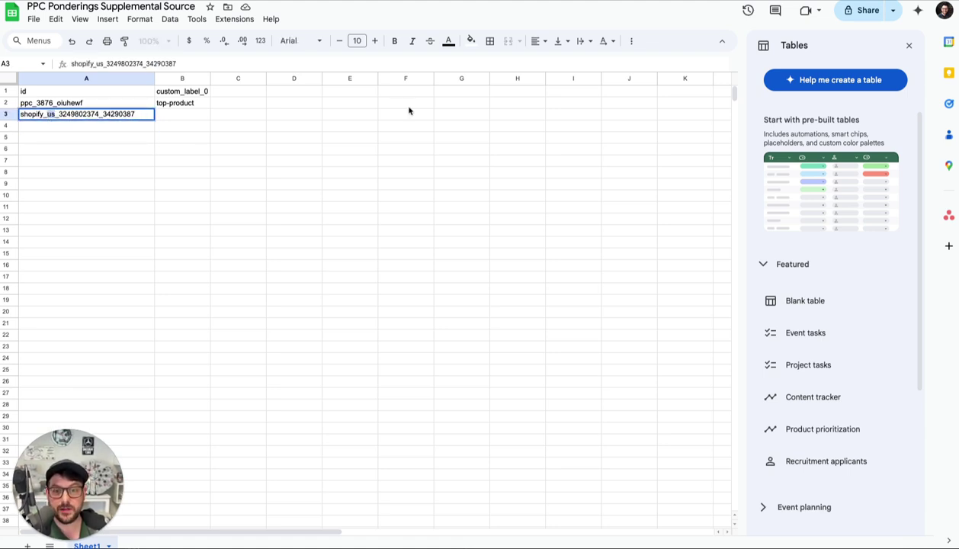
{"action": "type", "text": "US"}
{"action": "key", "text": "Return"}
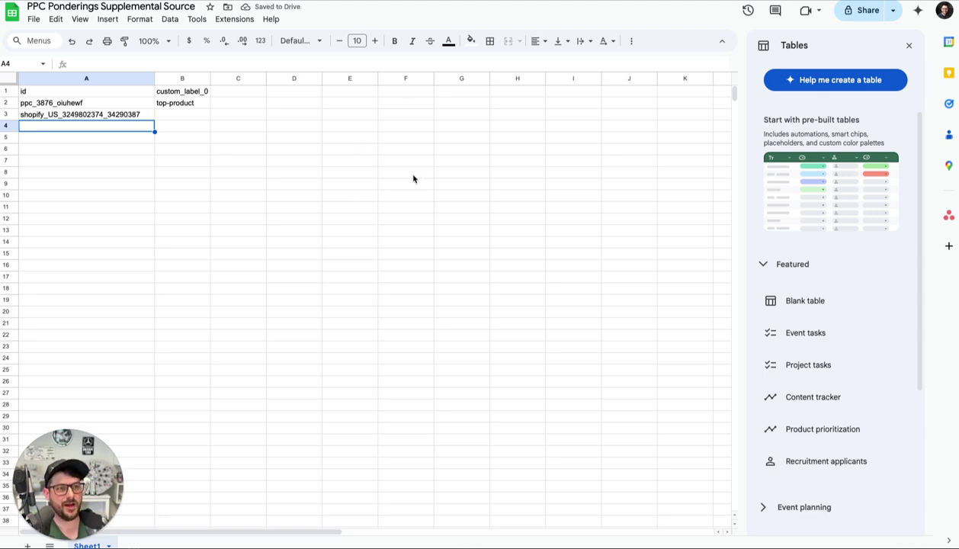
{"action": "left_click", "coordinate": [138, 242]}
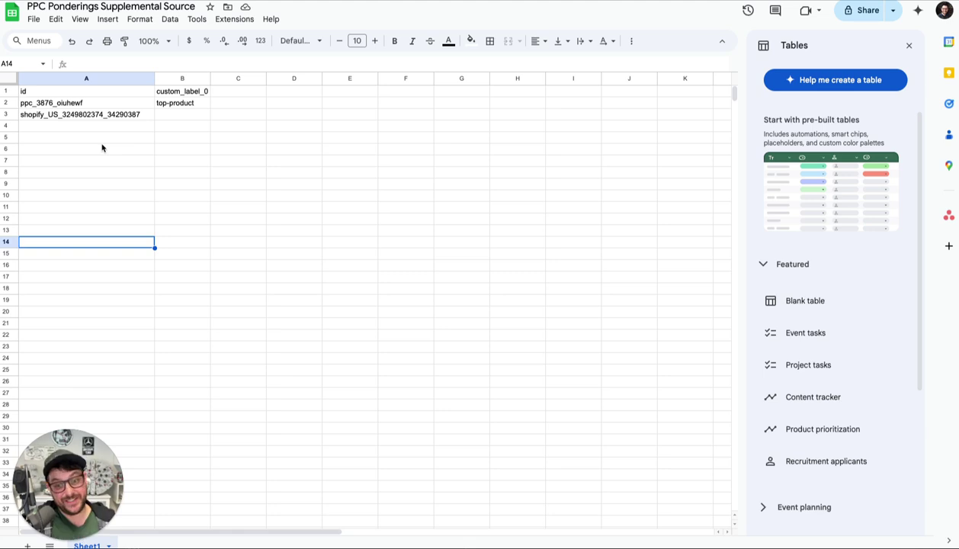
{"action": "left_click", "coordinate": [64, 129]}
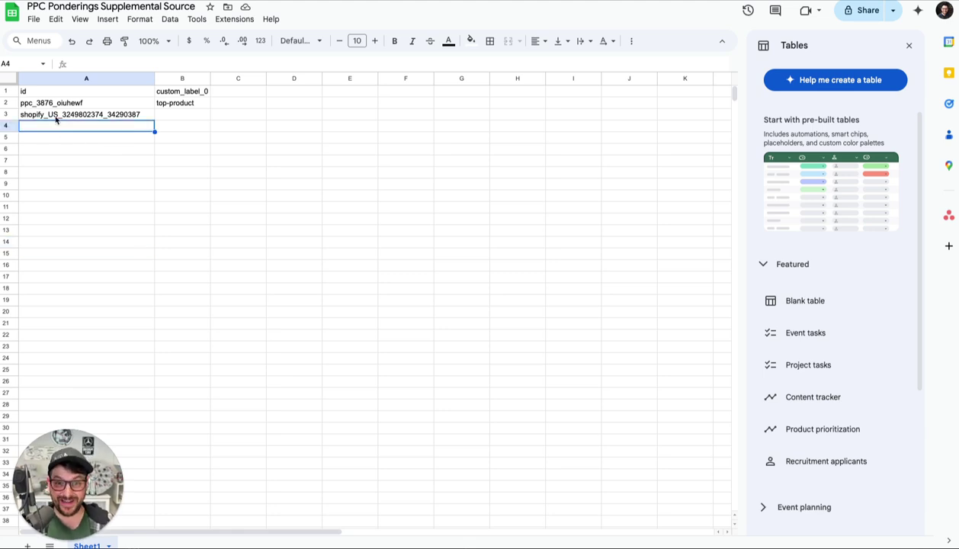
{"action": "left_click", "coordinate": [56, 119]}
{"action": "left_click", "coordinate": [62, 185]}
{"action": "double_click", "coordinate": [56, 115]}
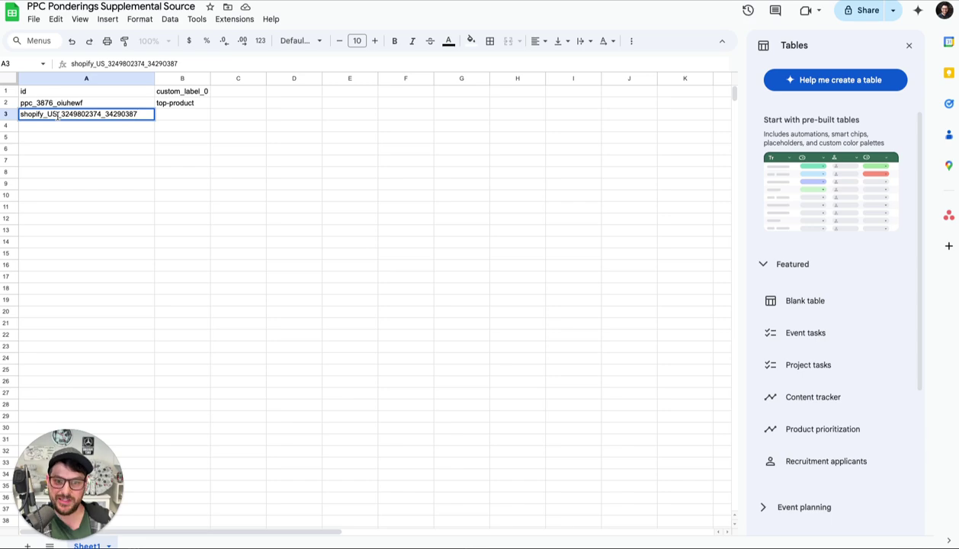
{"action": "left_click", "coordinate": [83, 186]}
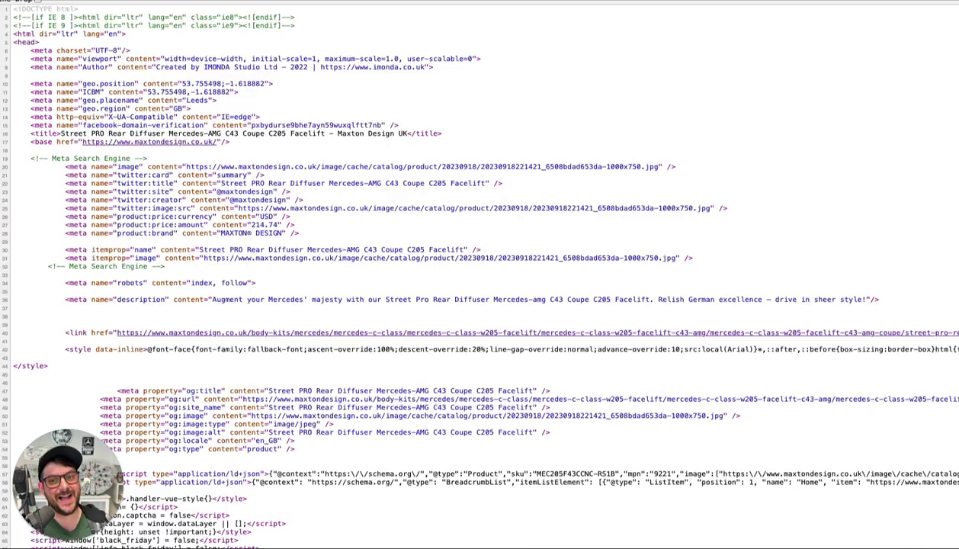
Close the page source and run Google's Rich Results Test on the copied maxtondesign.co.uk rear diffuser product URL
{"action": "key", "text": "ctrl+w"}
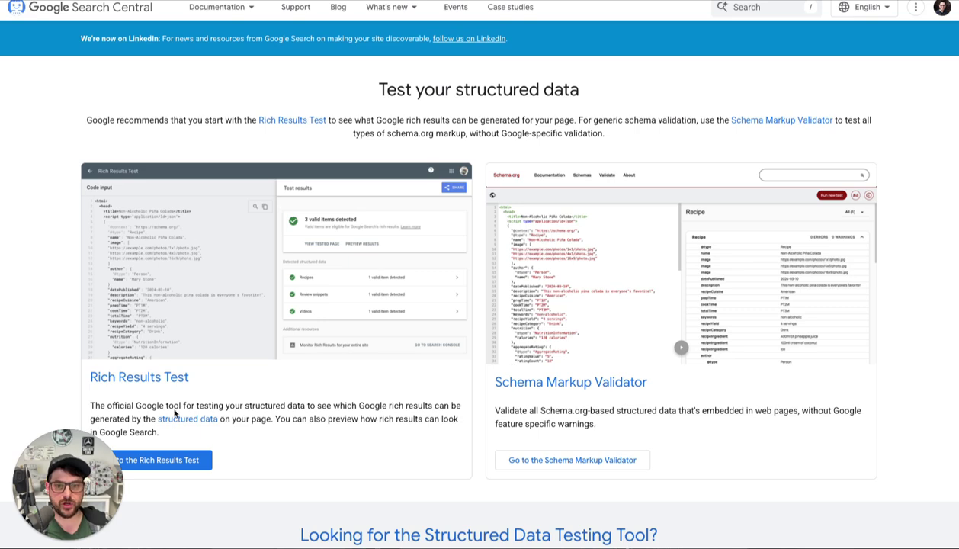
{"action": "left_click", "coordinate": [169, 461]}
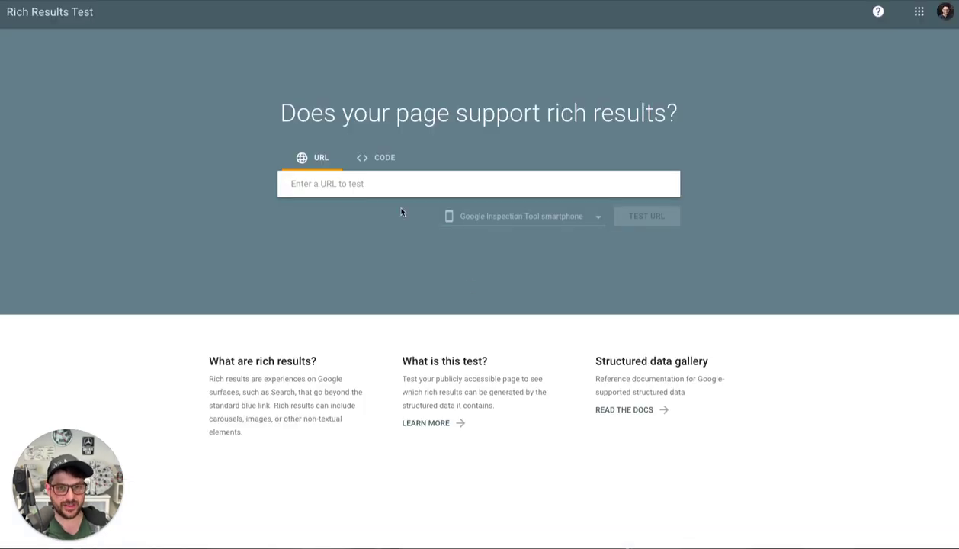
{"action": "left_click", "coordinate": [363, 181]}
{"action": "key", "text": "ctrl+v"}
{"action": "key", "text": "Return"}
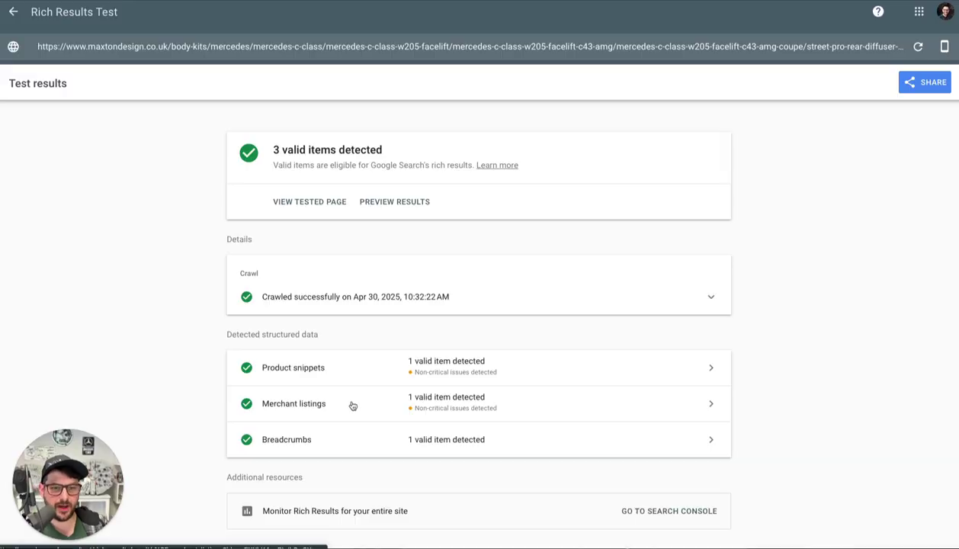
In the Merchant listings results, expand the Street PRO Rear Diffuser item and examine its productID in the tested HTML, plus its sku and mpn
{"action": "left_click", "coordinate": [353, 405]}
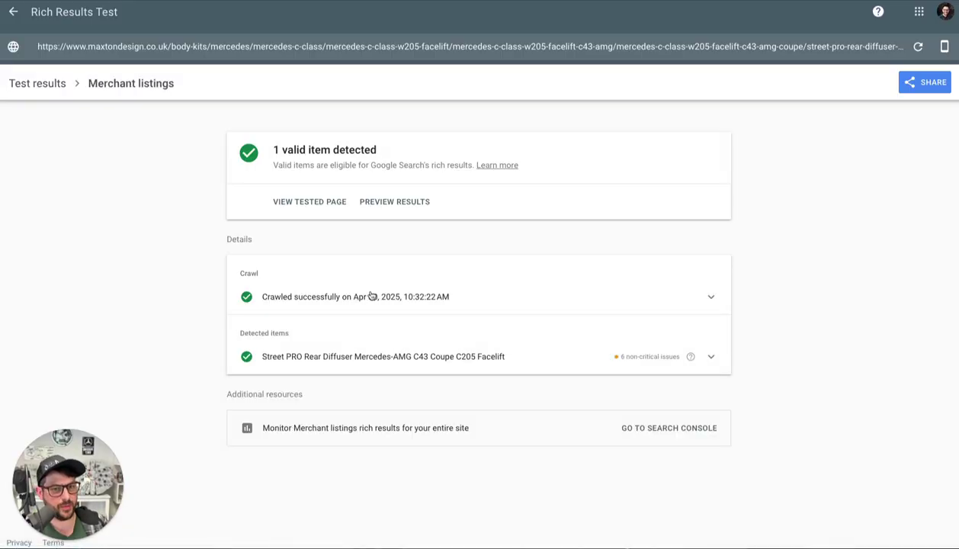
{"action": "left_click", "coordinate": [376, 355]}
{"action": "scroll", "coordinate": [430, 311], "scroll_direction": "down", "scroll_amount": 3}
{"action": "scroll", "coordinate": [431, 311], "scroll_direction": "down", "scroll_amount": 5}
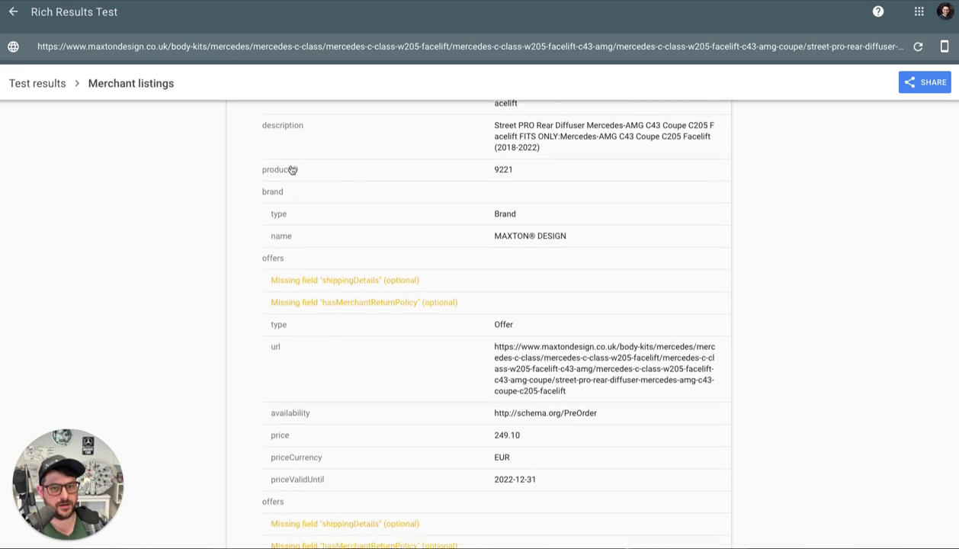
{"action": "left_click", "coordinate": [496, 169]}
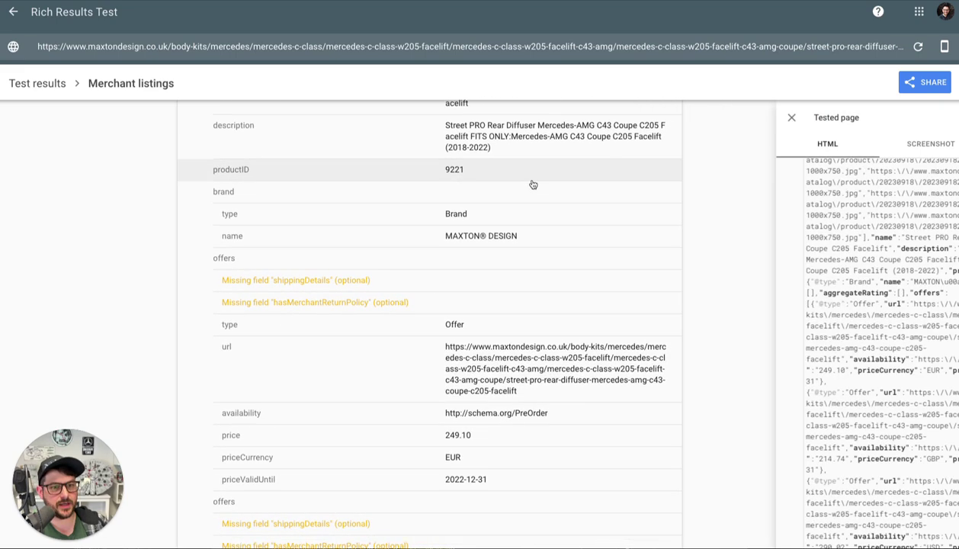
{"action": "left_click", "coordinate": [669, 117]}
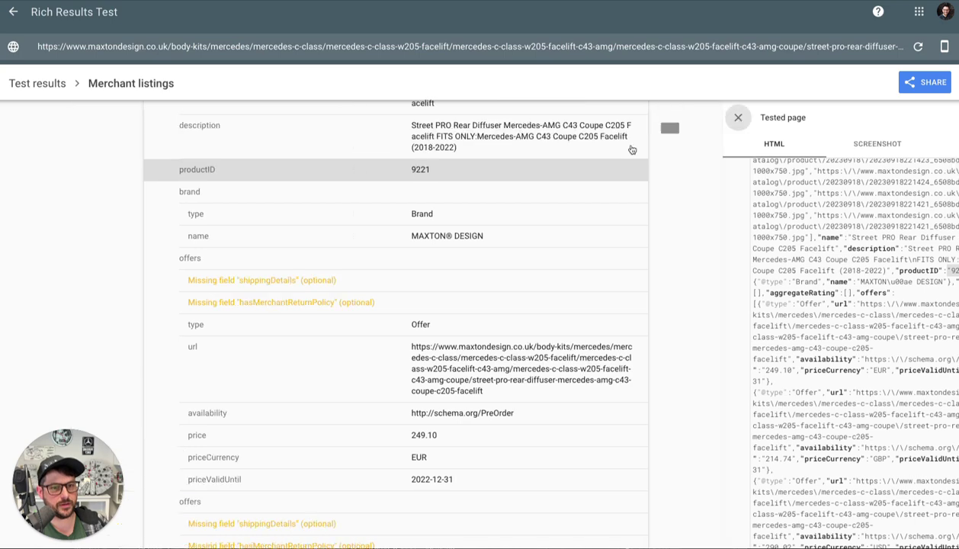
{"action": "scroll", "coordinate": [496, 336], "scroll_direction": "up", "scroll_amount": 7}
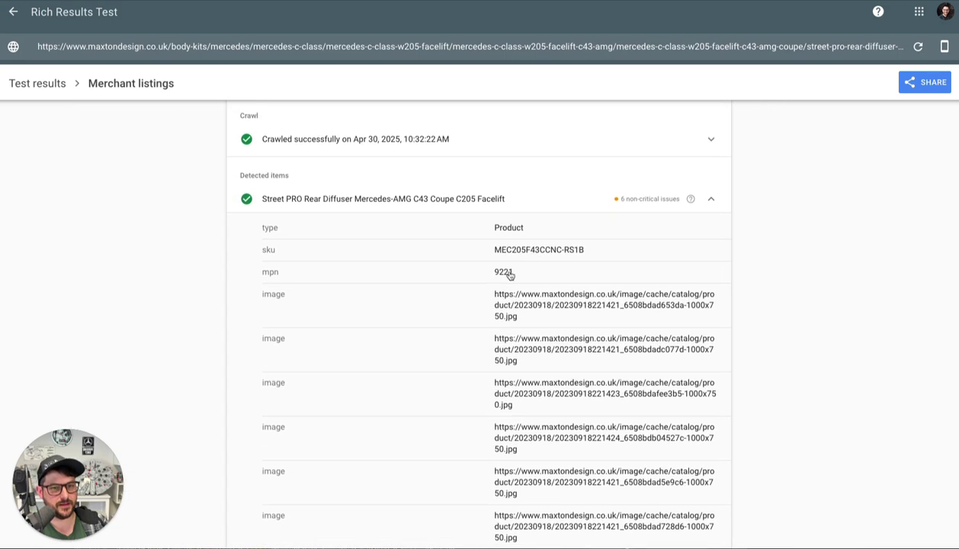
Locate the Street PRO Rear Diffuser's mpn in the tested page's HTML, and close the code view
{"action": "scroll", "coordinate": [548, 316], "scroll_direction": "up", "scroll_amount": 1}
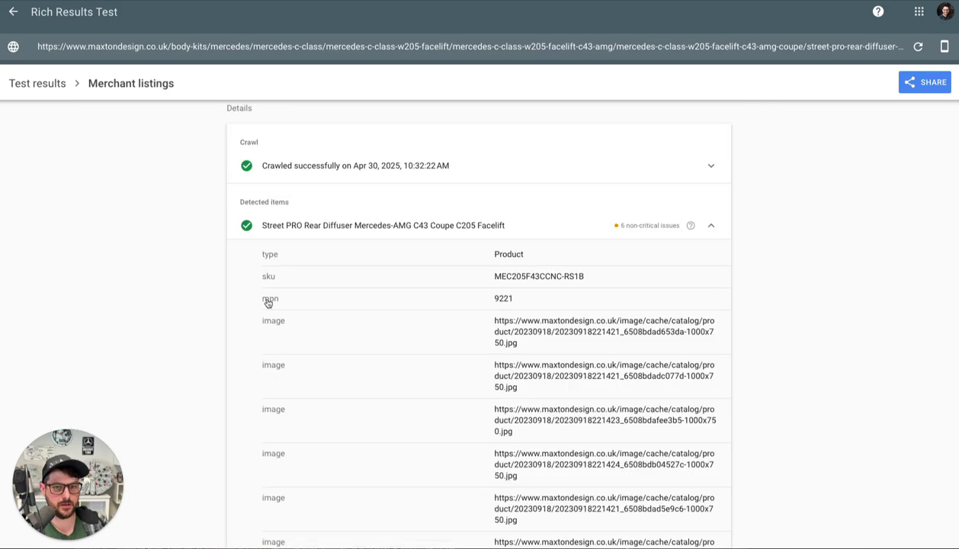
{"action": "left_click", "coordinate": [305, 300]}
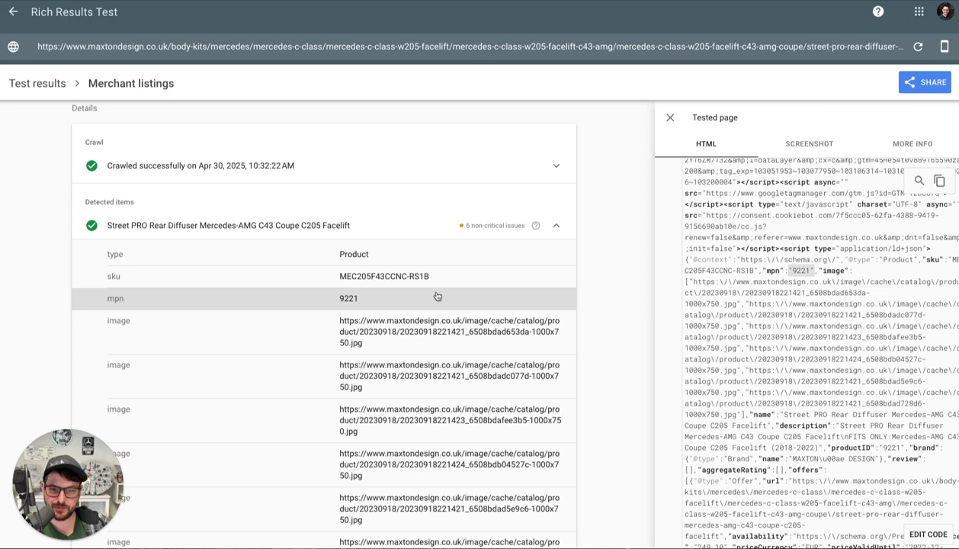
{"action": "left_click", "coordinate": [670, 118]}
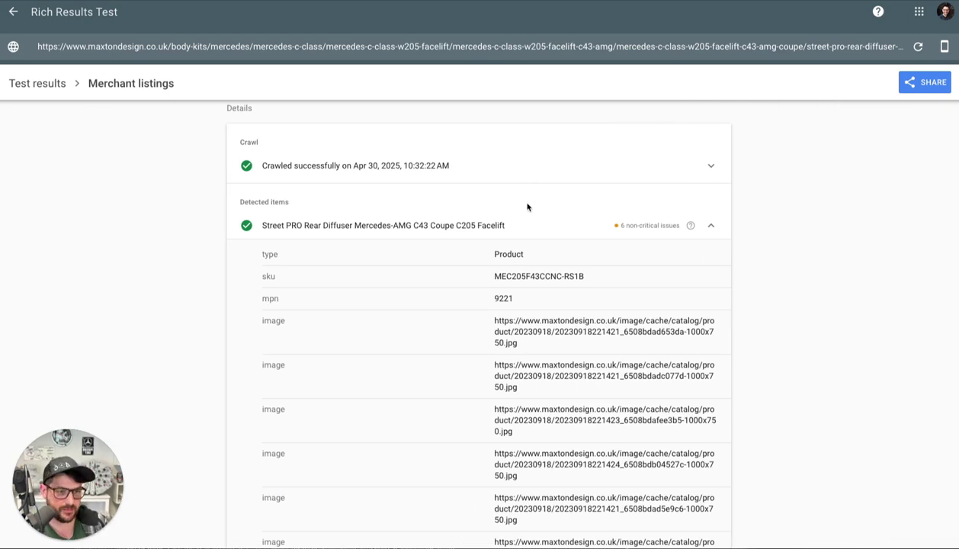
Examine the rear diffuser's brand and offers data, comparing the price, priceCurrency, availability and priceValidUntil of each offer
{"action": "scroll", "coordinate": [527, 206], "scroll_direction": "down", "scroll_amount": 3}
{"action": "scroll", "coordinate": [527, 219], "scroll_direction": "down", "scroll_amount": 2}
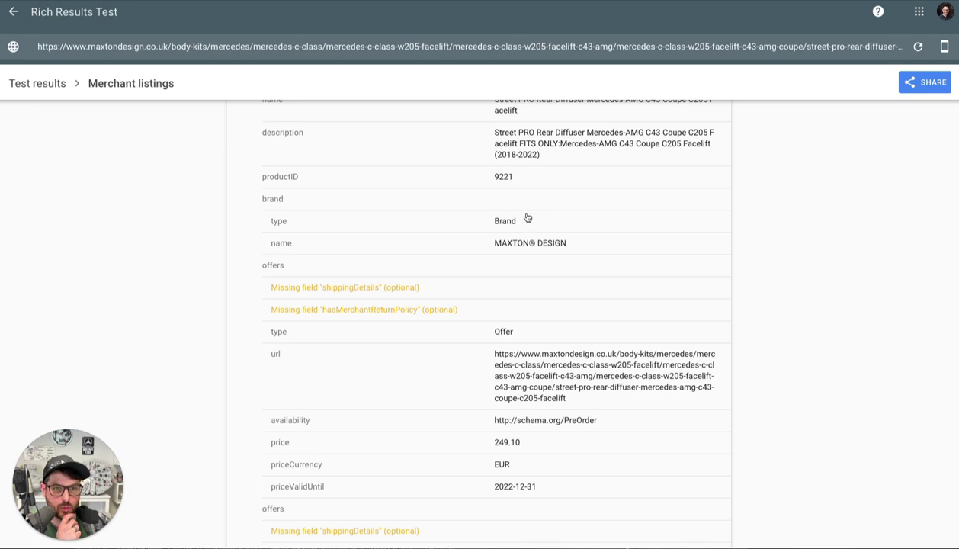
{"action": "scroll", "coordinate": [363, 344], "scroll_direction": "down", "scroll_amount": 4}
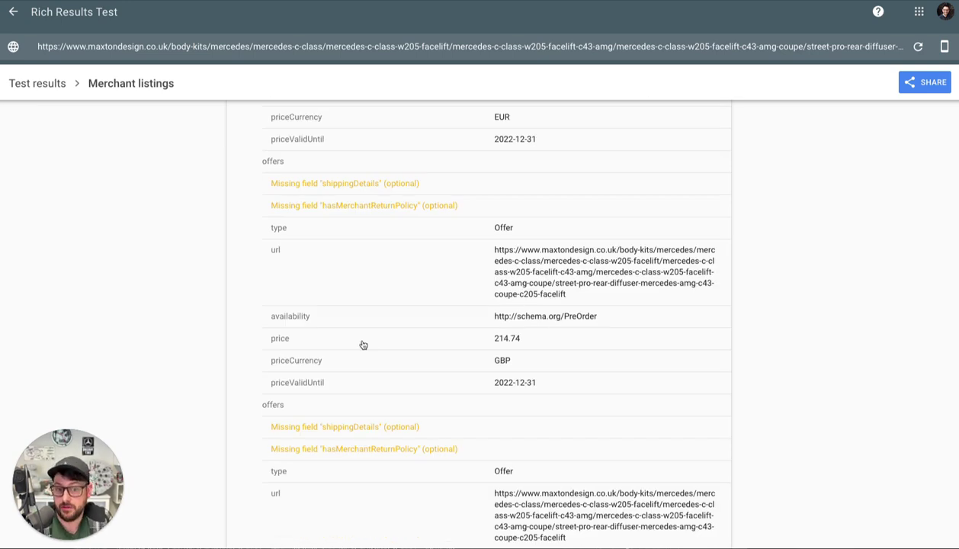
{"action": "scroll", "coordinate": [361, 345], "scroll_direction": "up", "scroll_amount": 1}
{"action": "scroll", "coordinate": [418, 242], "scroll_direction": "down", "scroll_amount": 1}
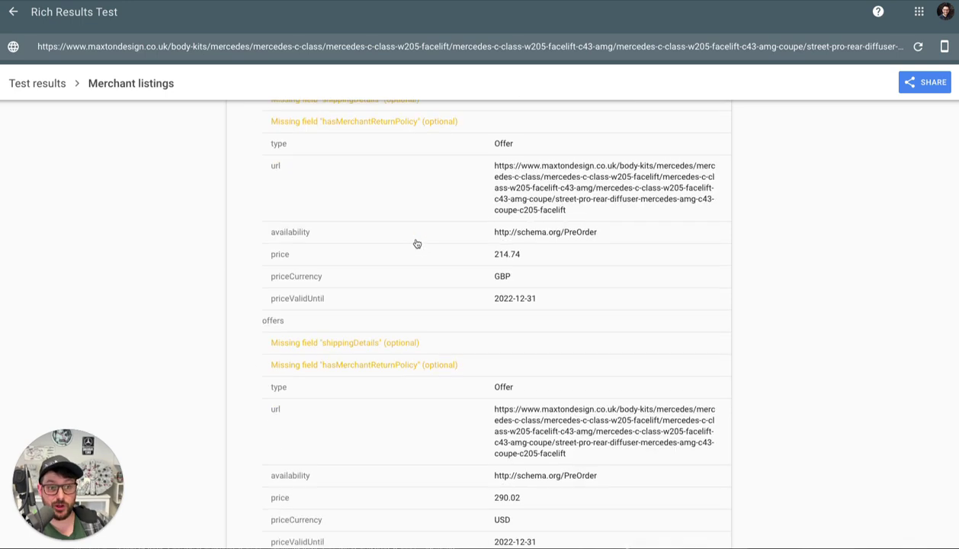
{"action": "scroll", "coordinate": [427, 247], "scroll_direction": "up", "scroll_amount": 2}
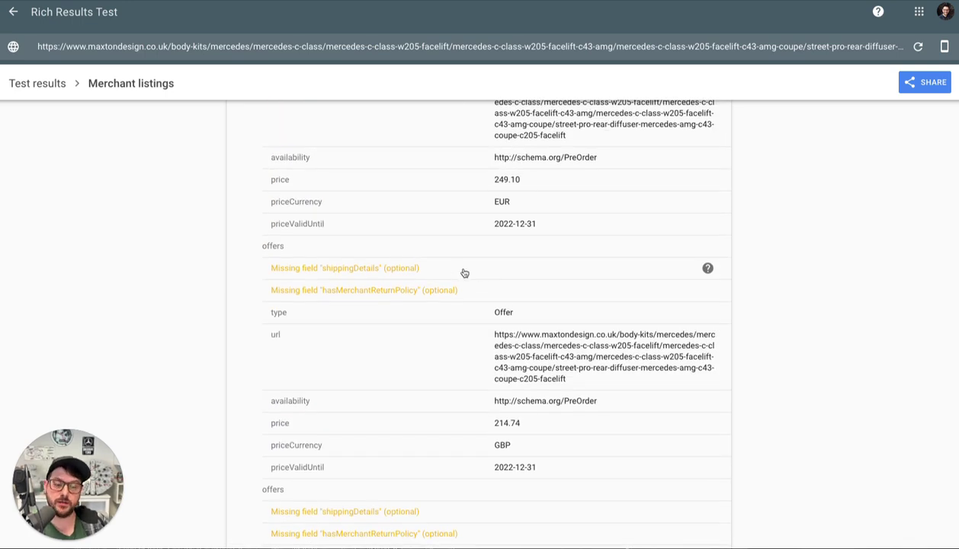
{"action": "scroll", "coordinate": [469, 279], "scroll_direction": "up", "scroll_amount": 2}
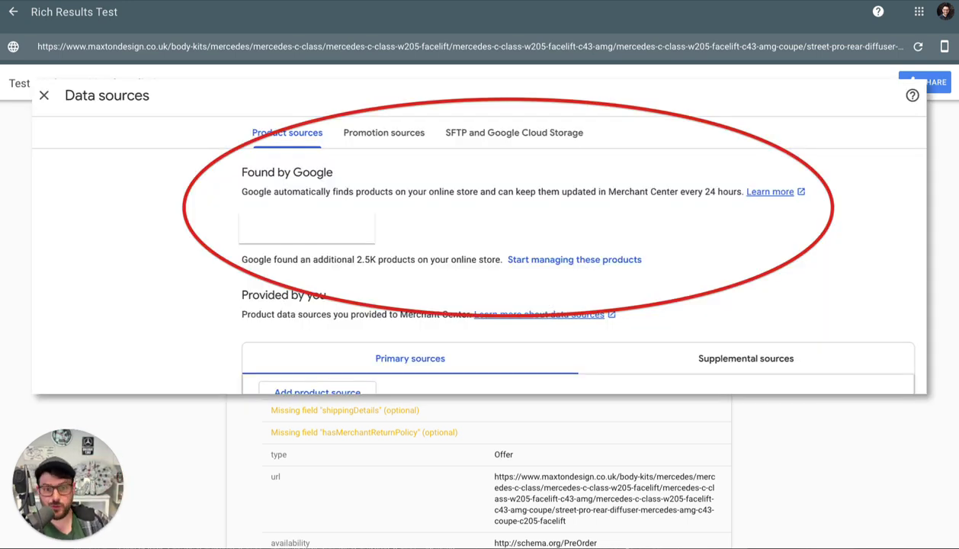
{"action": "scroll", "coordinate": [479, 465], "scroll_direction": "up", "scroll_amount": 1}
{"action": "scroll", "coordinate": [478, 465], "scroll_direction": "down", "scroll_amount": 2}
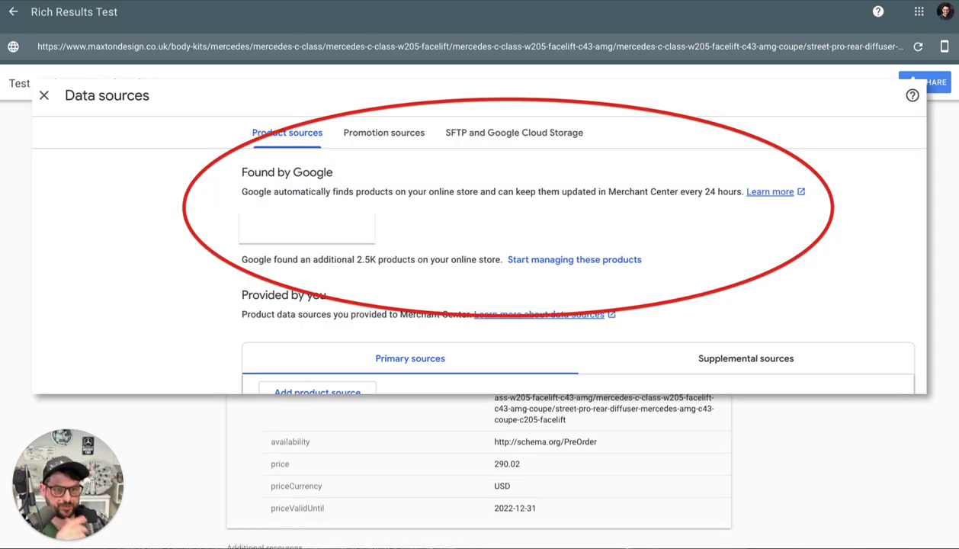
{"action": "scroll", "coordinate": [526, 268], "scroll_direction": "down", "scroll_amount": 1}
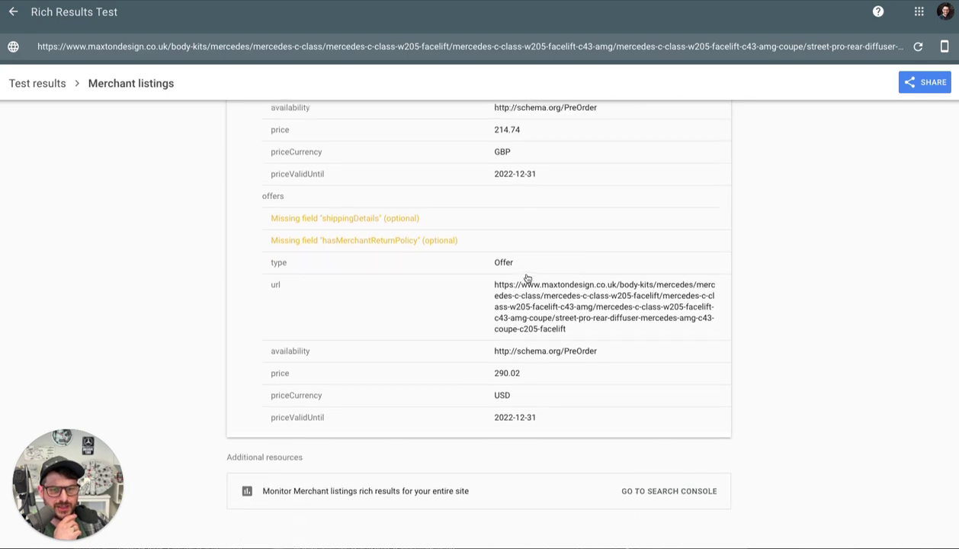
Return to the rear diffuser's productID, check where it appears in the tested HTML, and close the code view
{"action": "scroll", "coordinate": [527, 274], "scroll_direction": "up", "scroll_amount": 5}
{"action": "scroll", "coordinate": [377, 319], "scroll_direction": "up", "scroll_amount": 3}
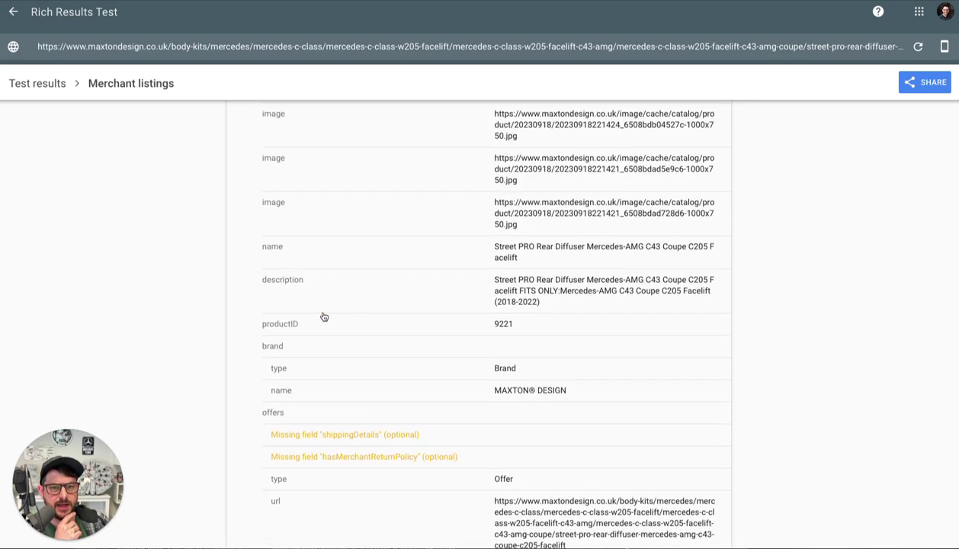
{"action": "left_click", "coordinate": [344, 326]}
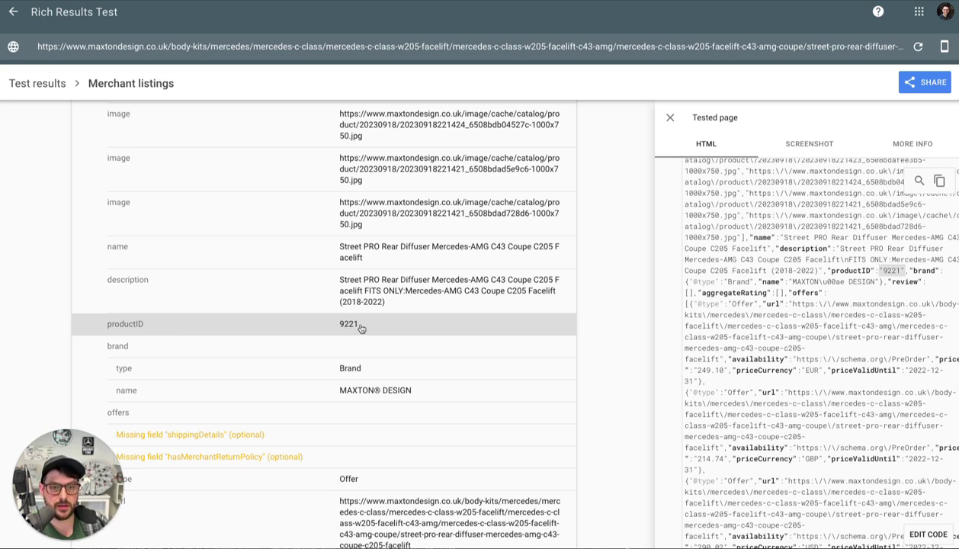
{"action": "left_click", "coordinate": [358, 327]}
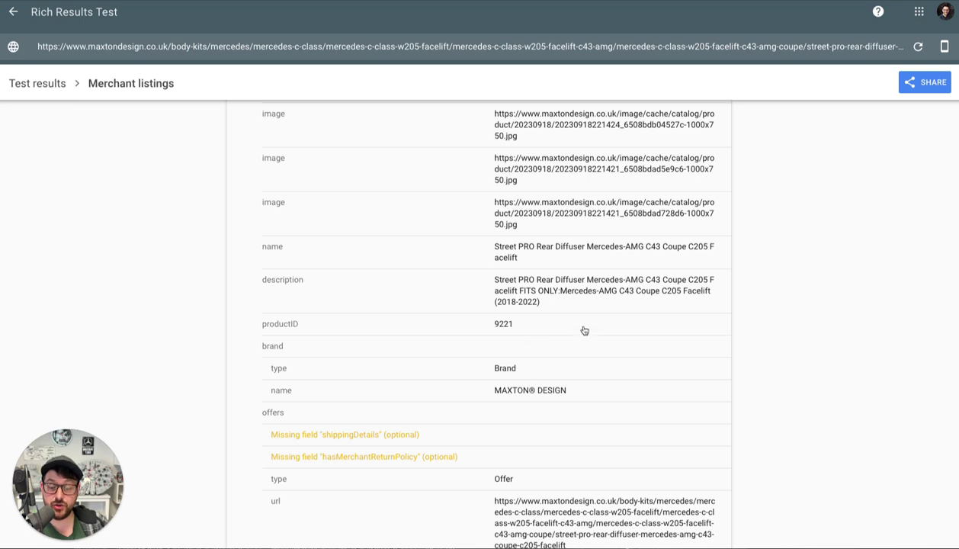